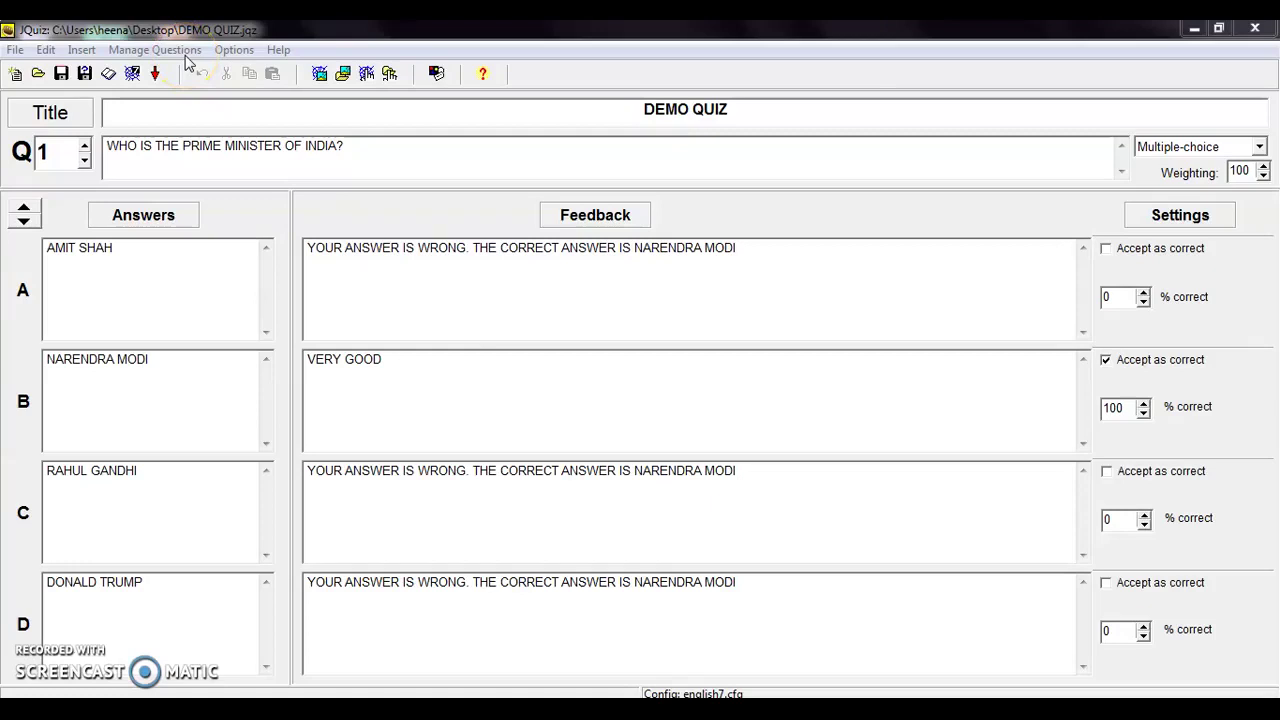
Step: Clone question 1 of the quiz
left_click(180, 49)
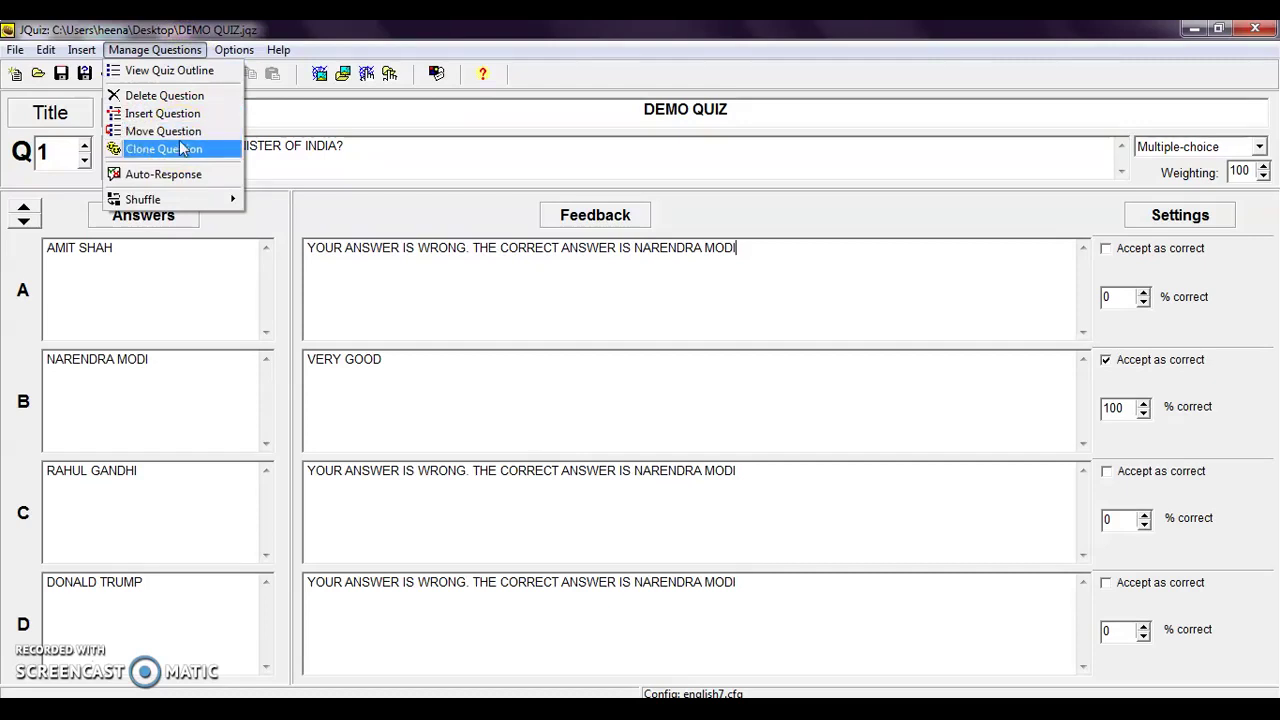
left_click(182, 150)
left_click(198, 152)
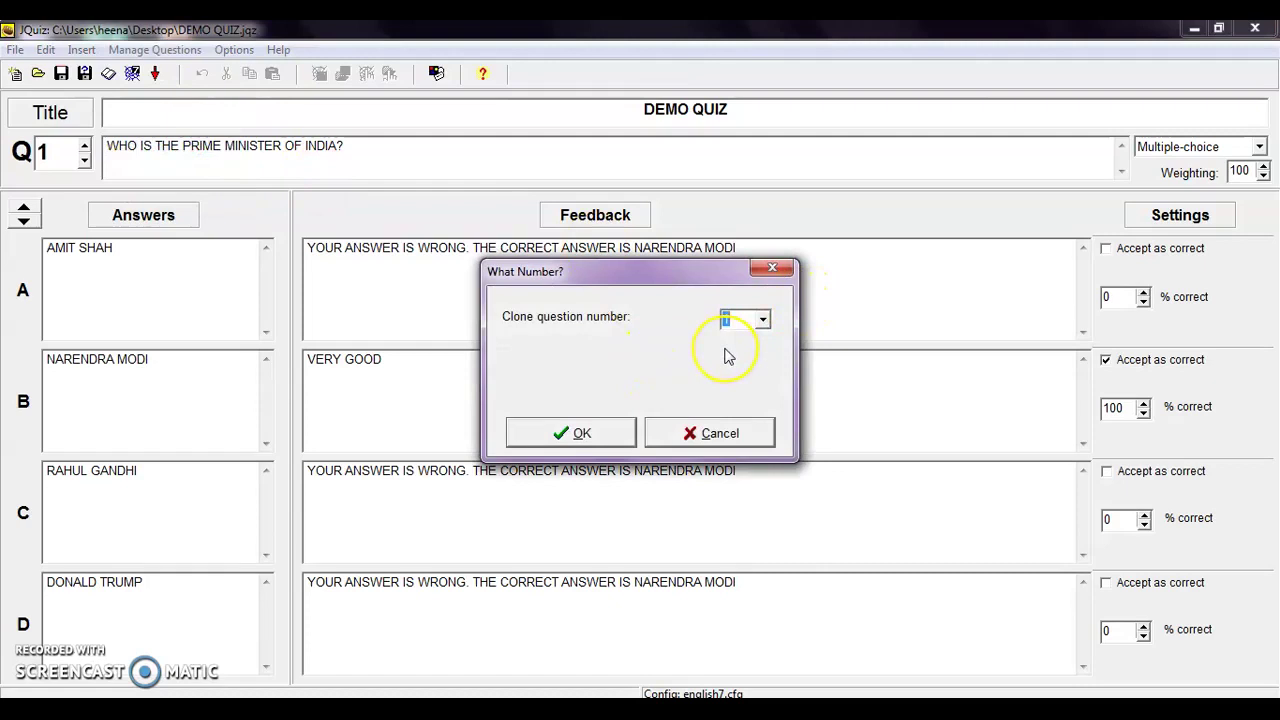
left_click(603, 432)
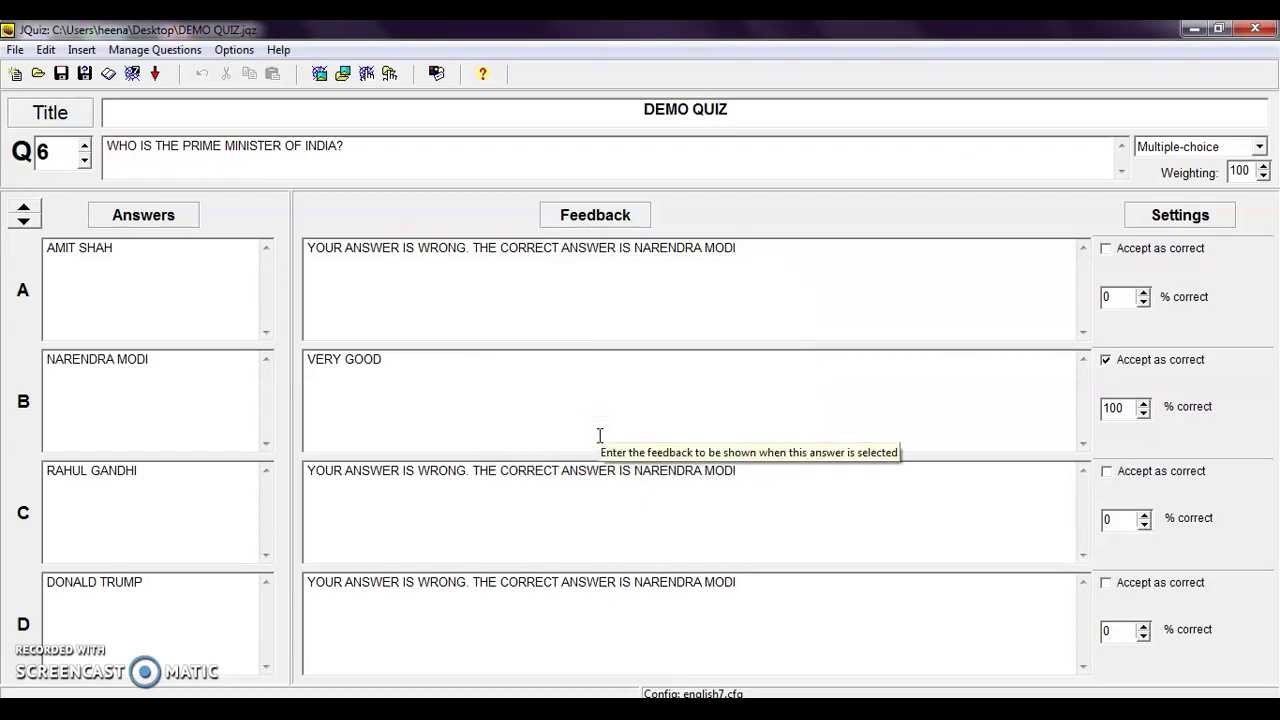
Step: Step back through the questions to question 1 and forward again to question 6 to compare the original with its clone
left_click(85, 159)
left_click(85, 159)
left_click(85, 159)
left_click(85, 159)
left_click(85, 159)
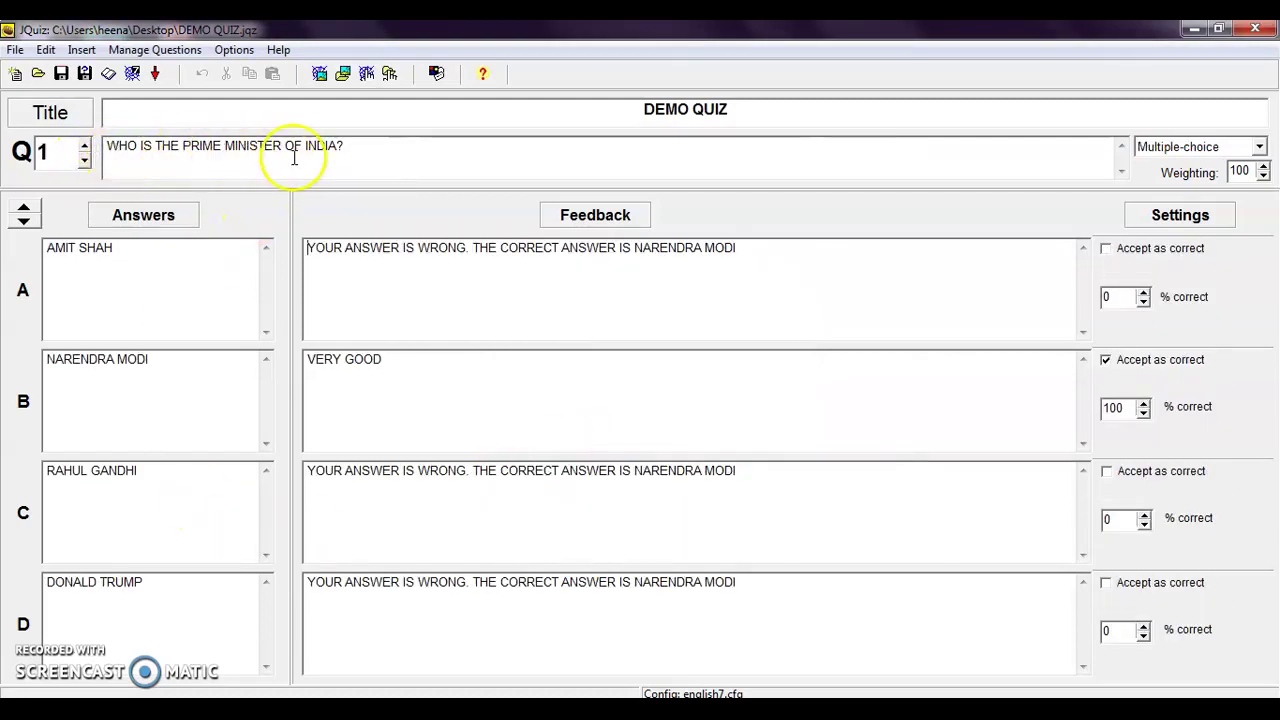
left_click(85, 145)
left_click(85, 145)
left_click(85, 145)
left_click(85, 145)
left_click(85, 145)
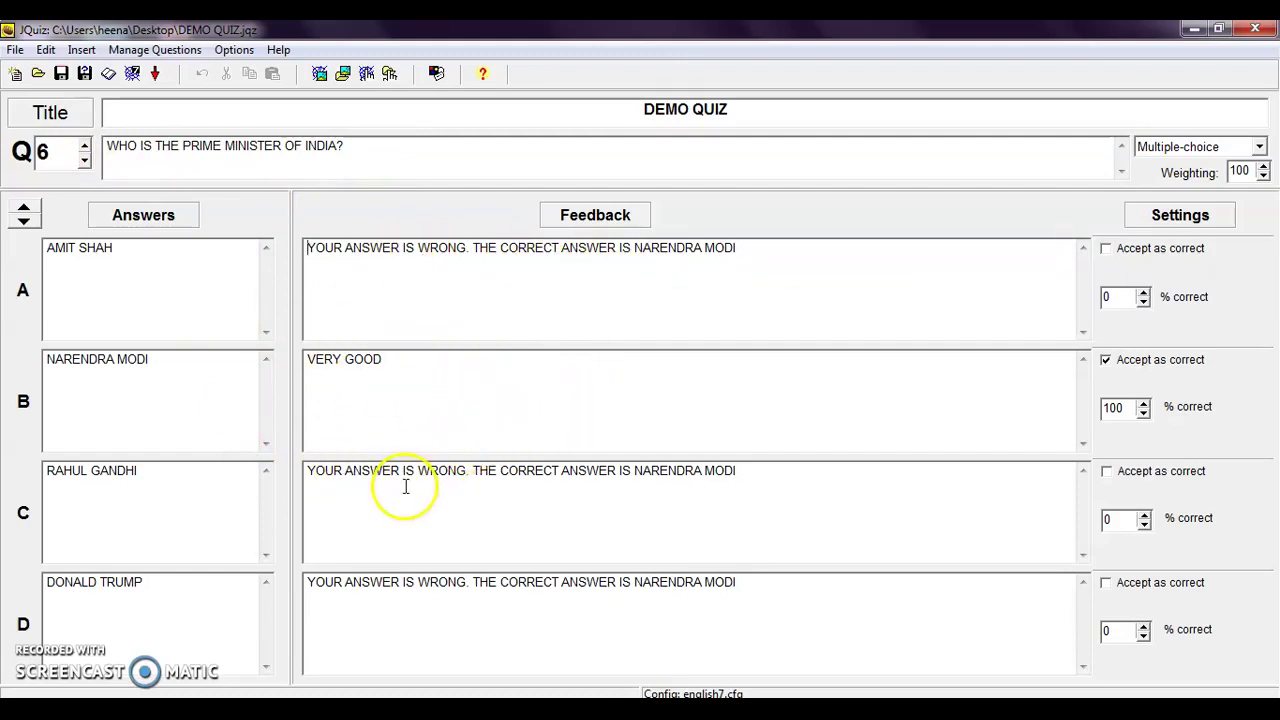
Step: Set Auto-Response to fill blank correct-answer feedback with "EXCELLENT" and blank incorrect-answer feedback with "BETTER LUCK NEXT TIME"
left_click(171, 49)
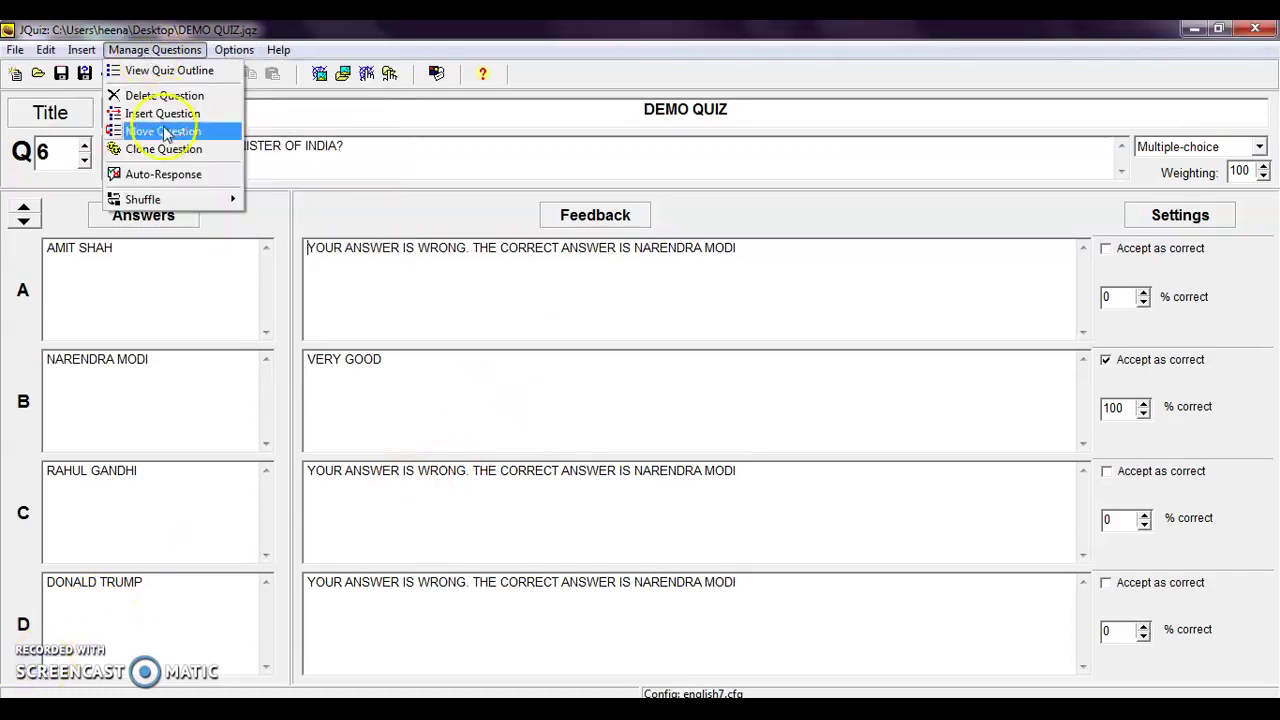
left_click(168, 174)
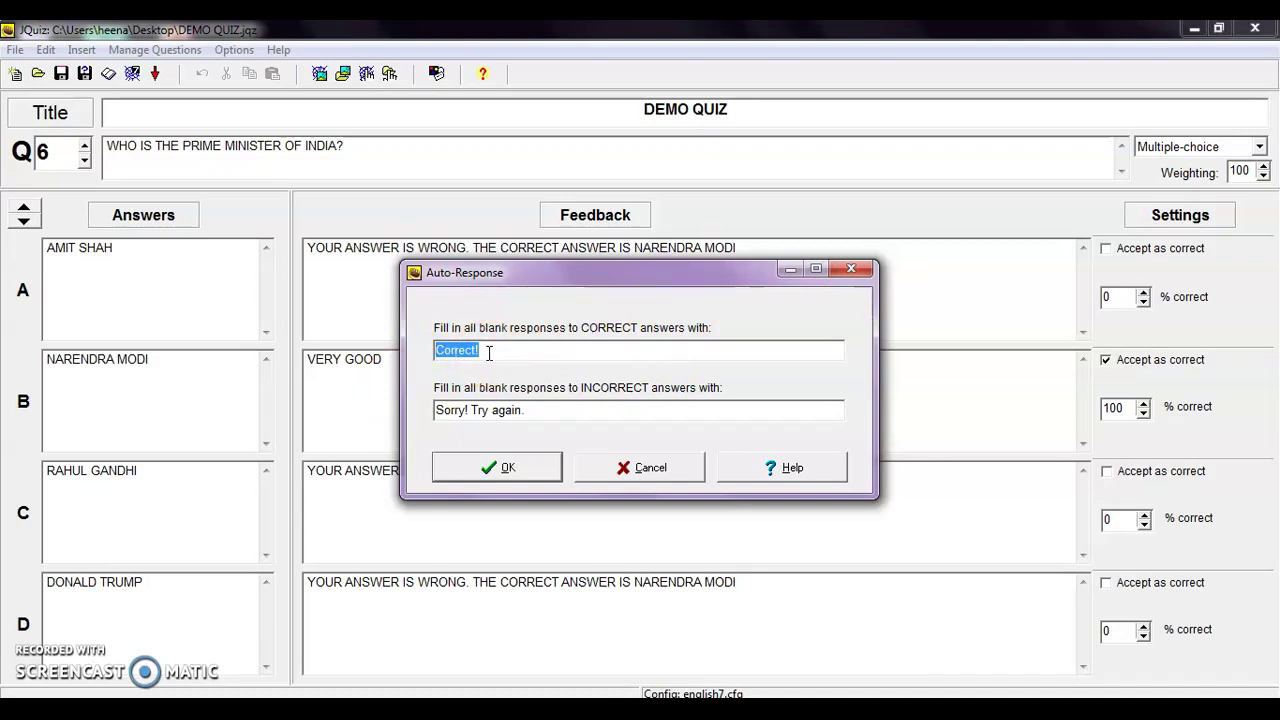
type("EXCELLENT")
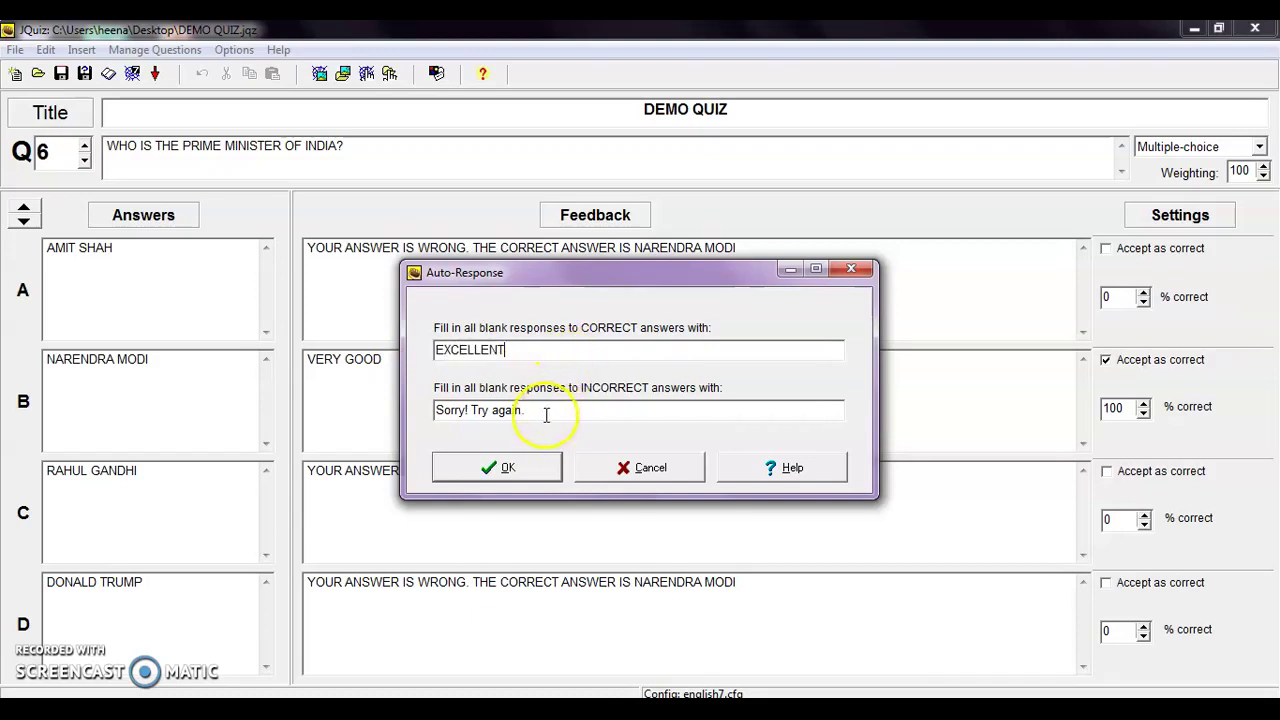
left_click_drag(540, 411, 401, 411)
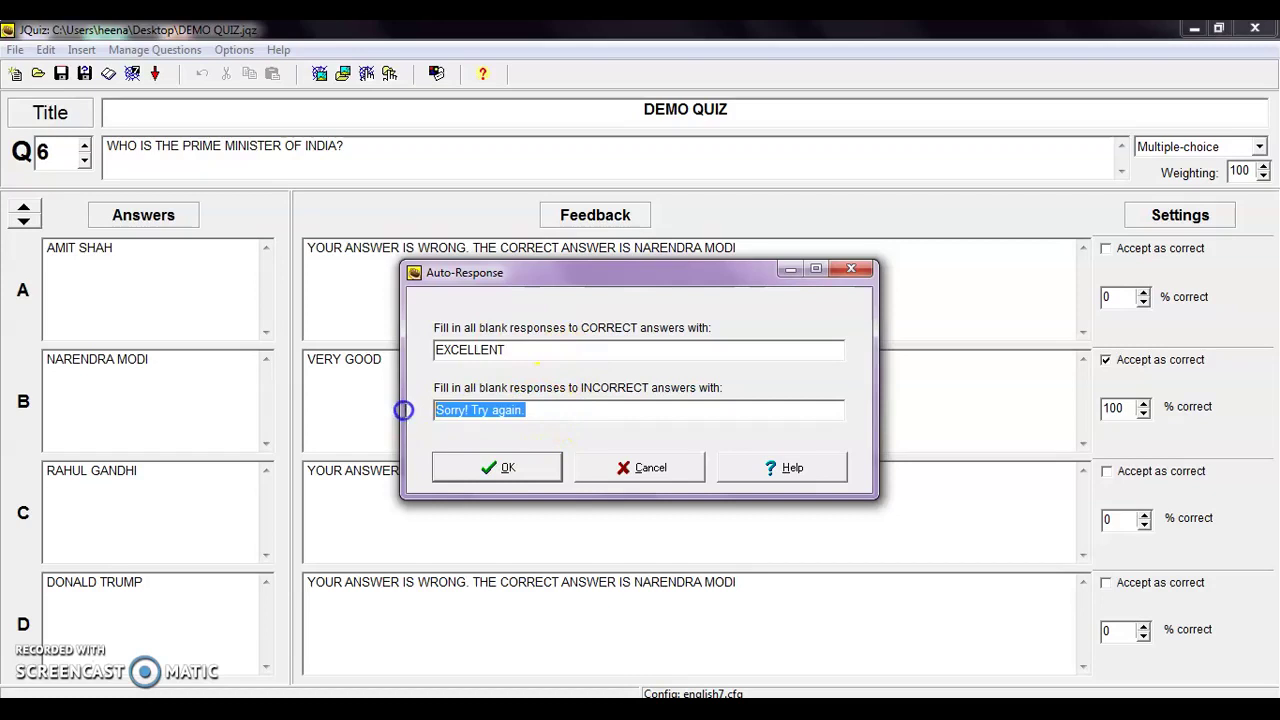
type("BETTER LUCK NEXT TIME")
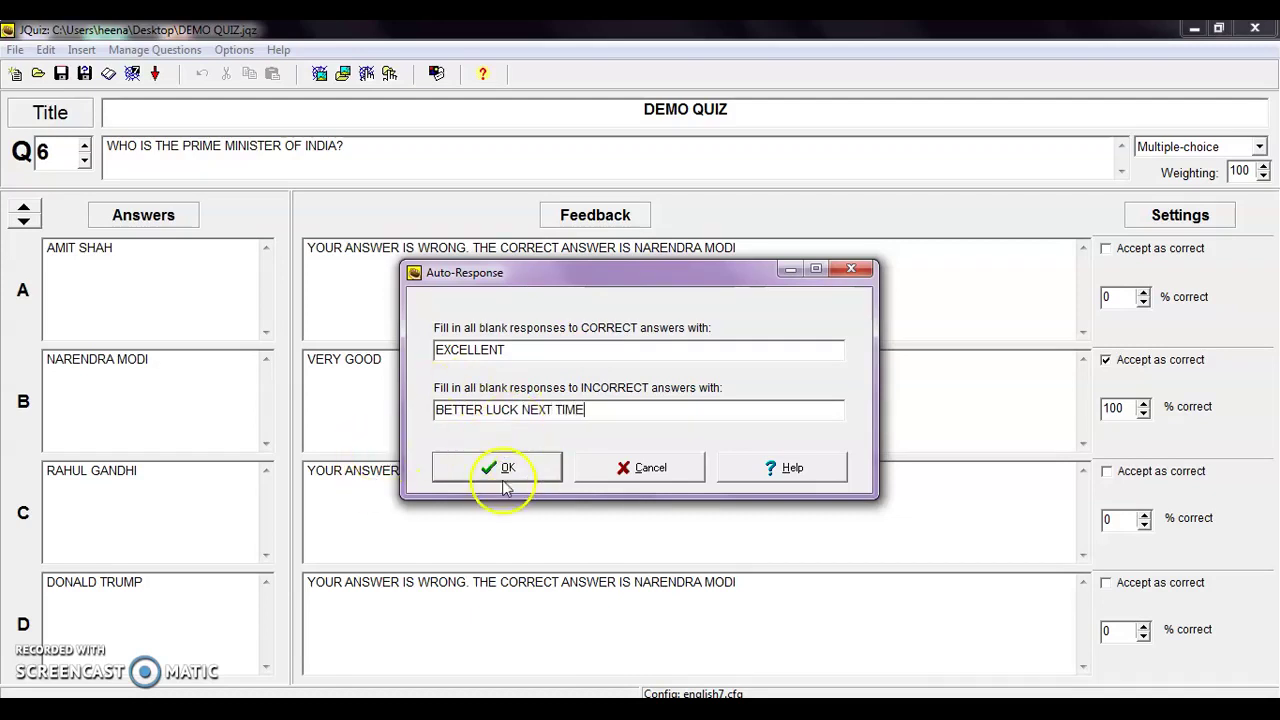
left_click(510, 468)
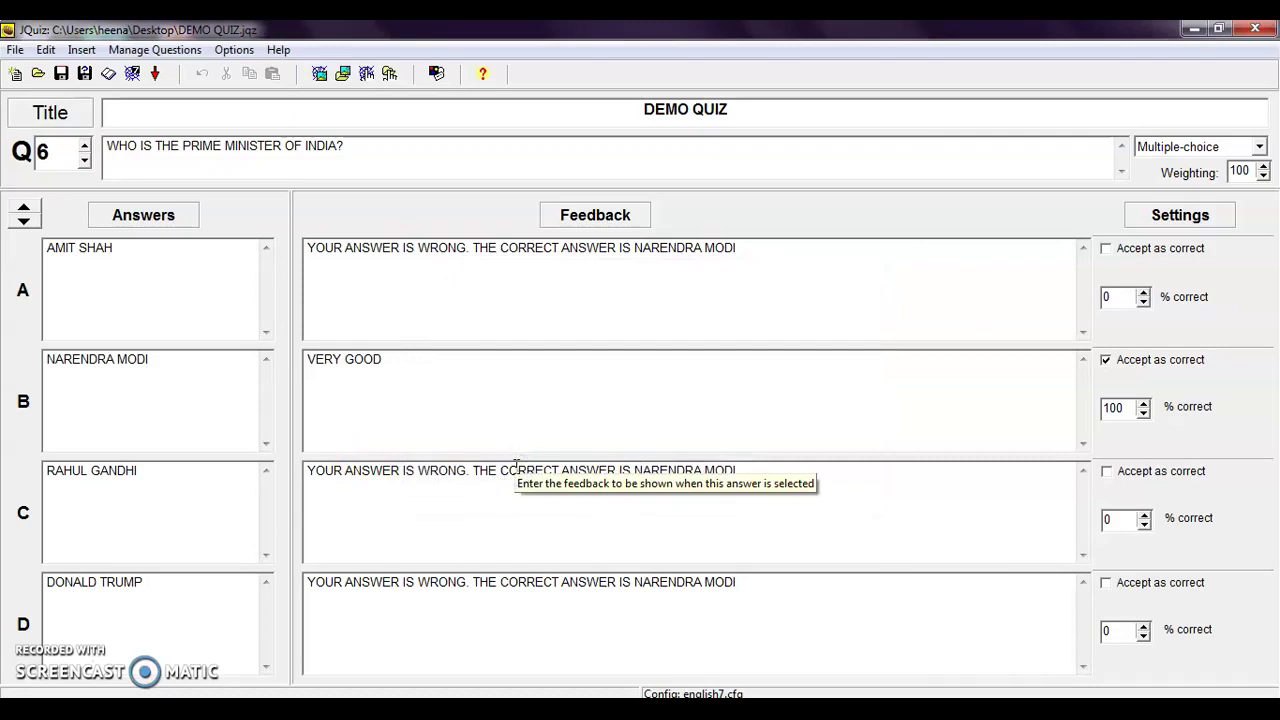
Step: Examine the feedback of the other questions, going from question 7 back through questions 5, 4 and 3
left_click(86, 146)
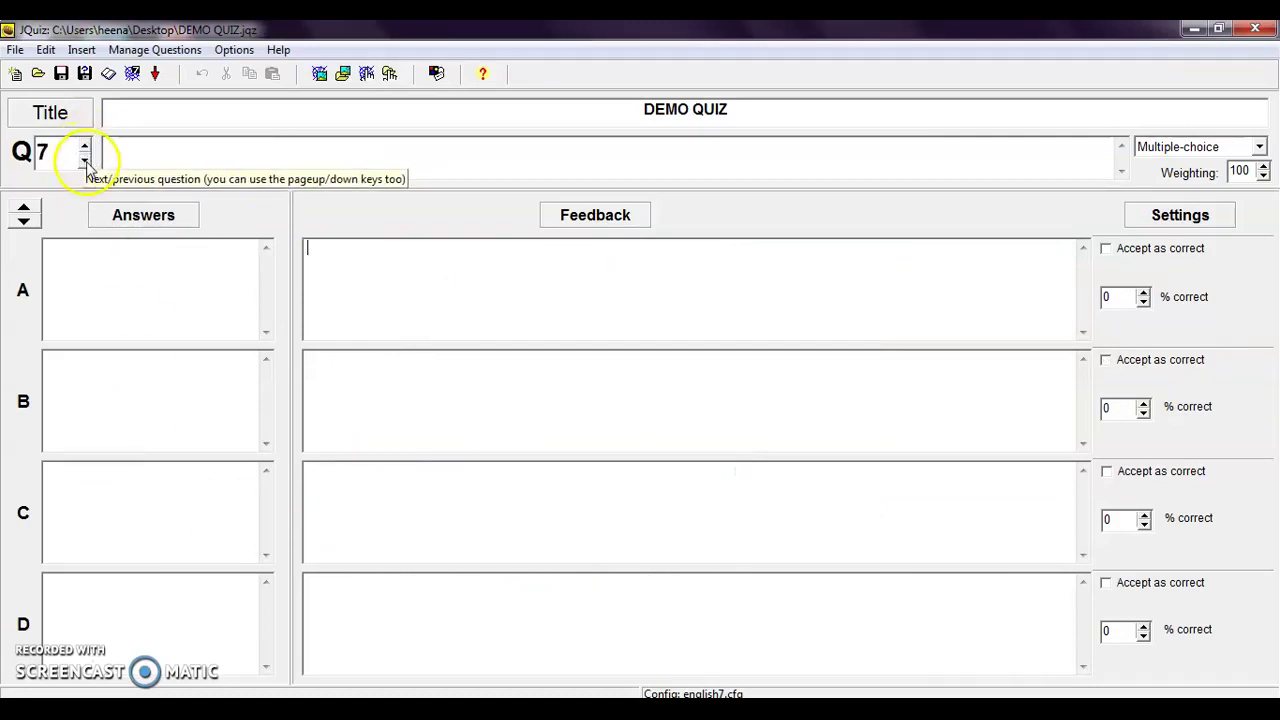
double_click(86, 157)
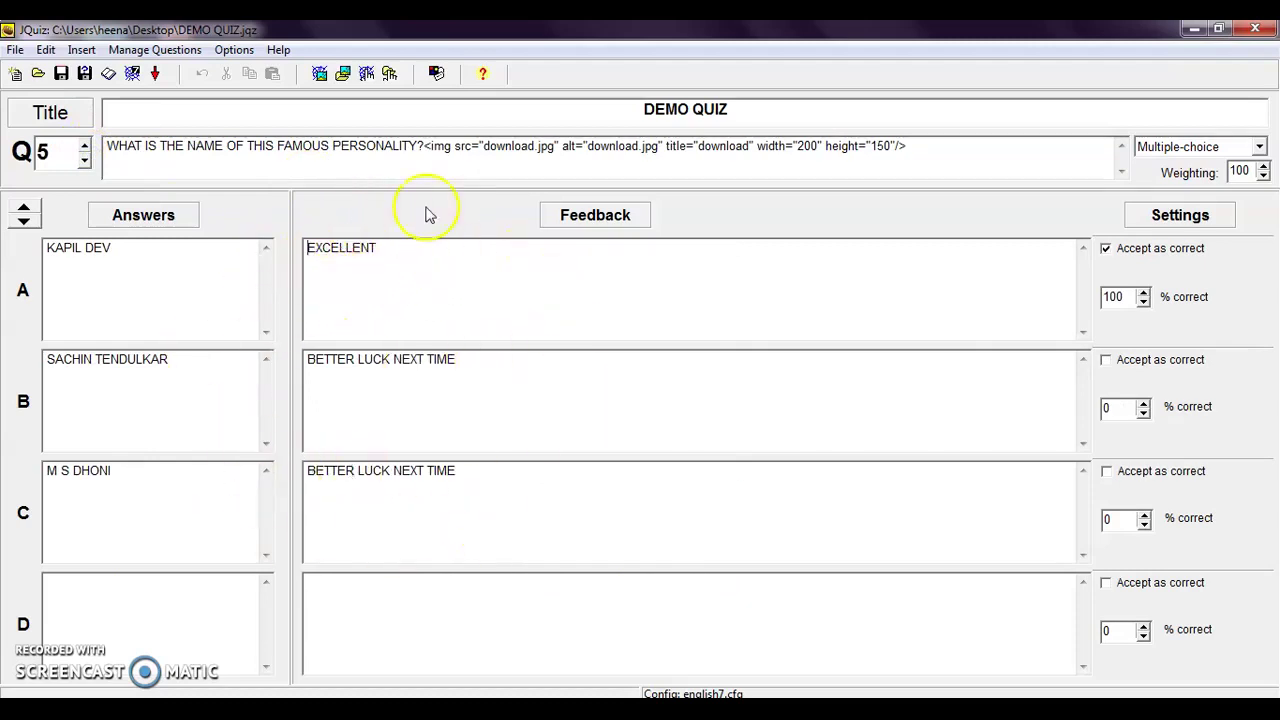
double_click(334, 251)
left_click(383, 247)
left_click(312, 250)
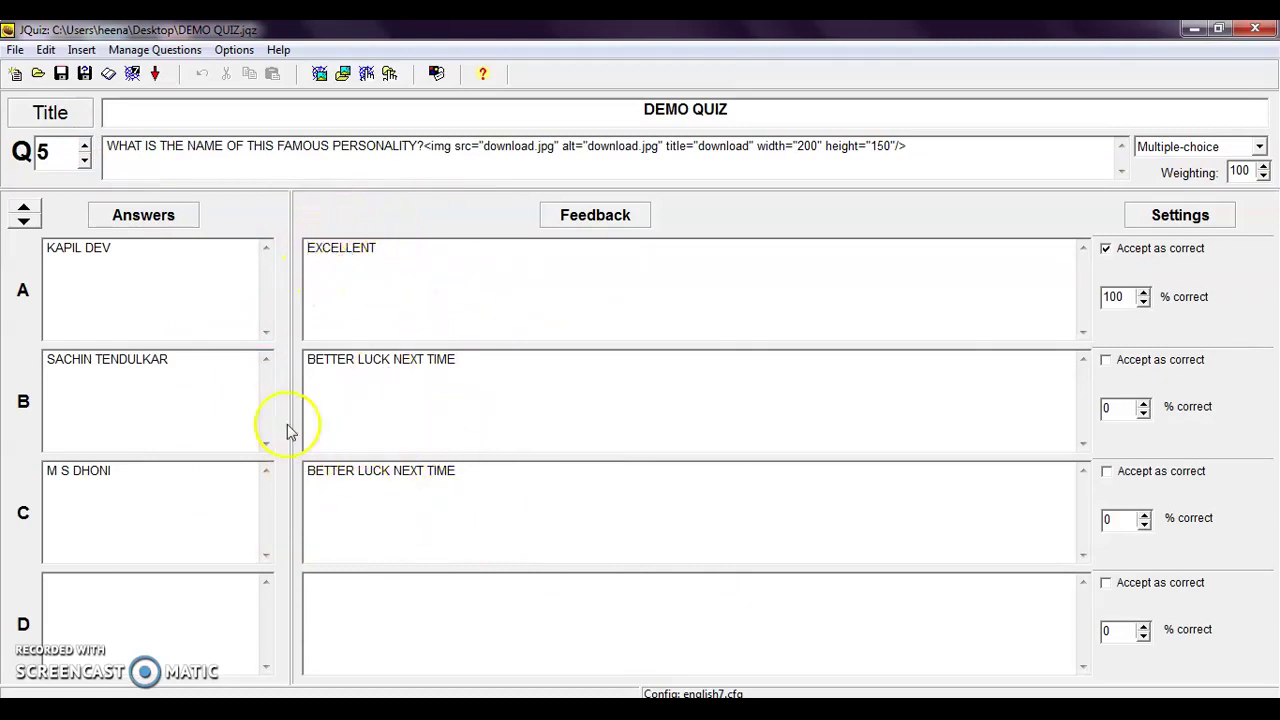
left_click(85, 163)
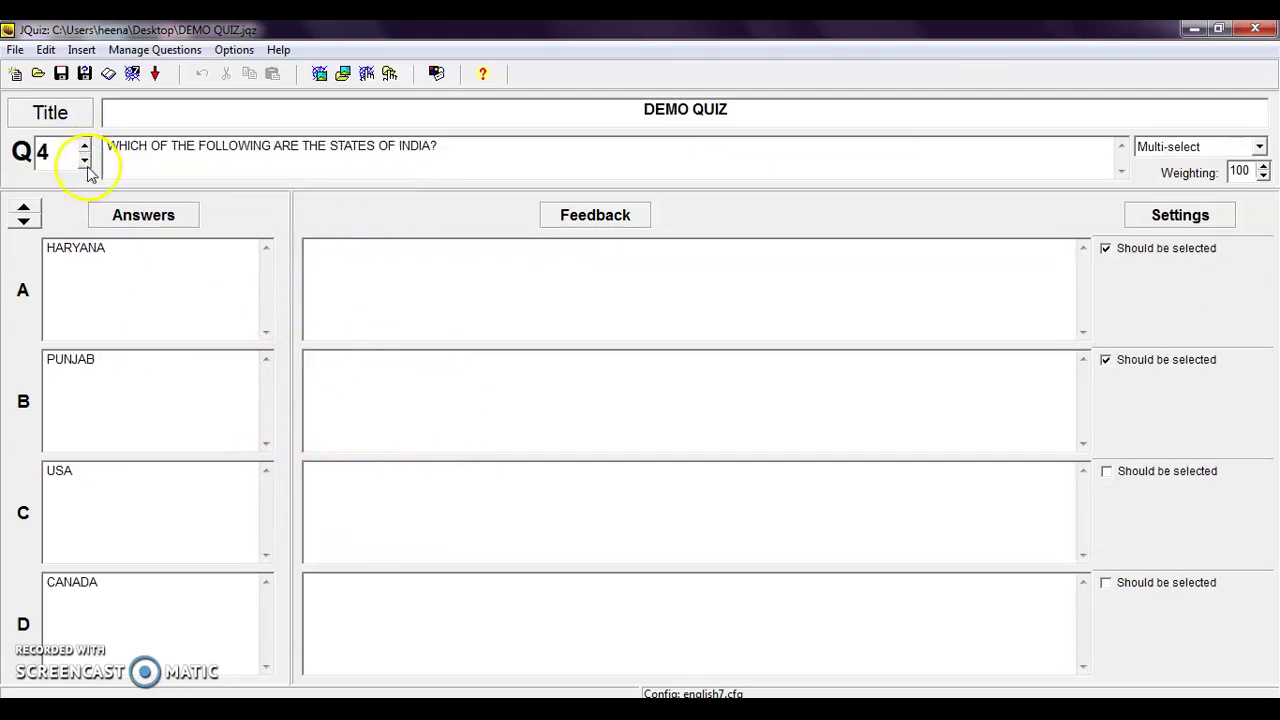
left_click(85, 163)
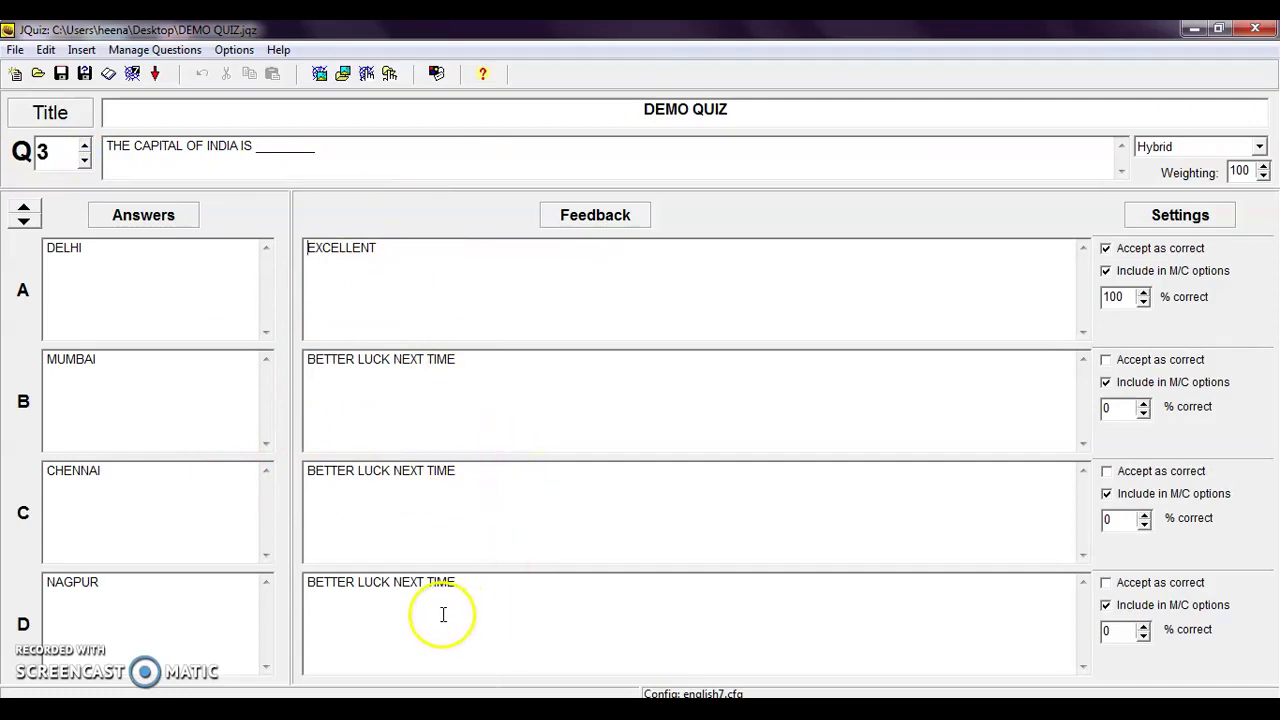
Step: Switch the quiz editor to beginner mode and go to question 1
left_click(238, 50)
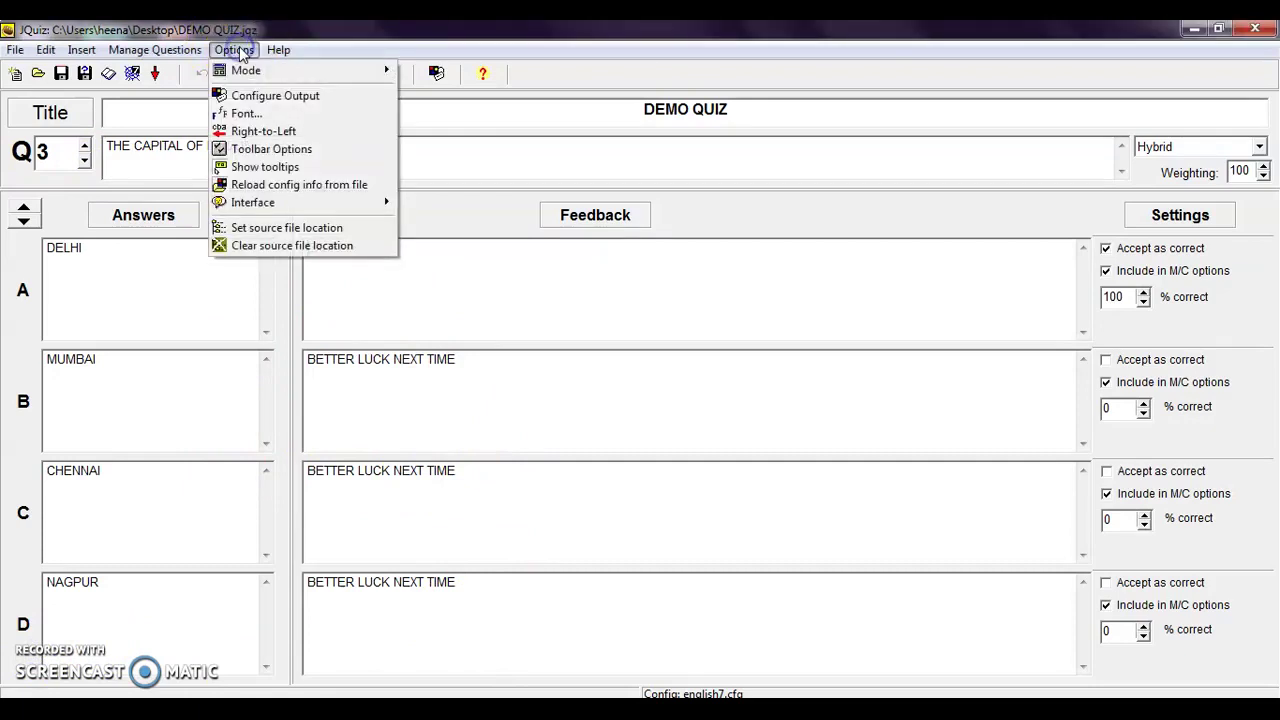
mouse_move(250, 75)
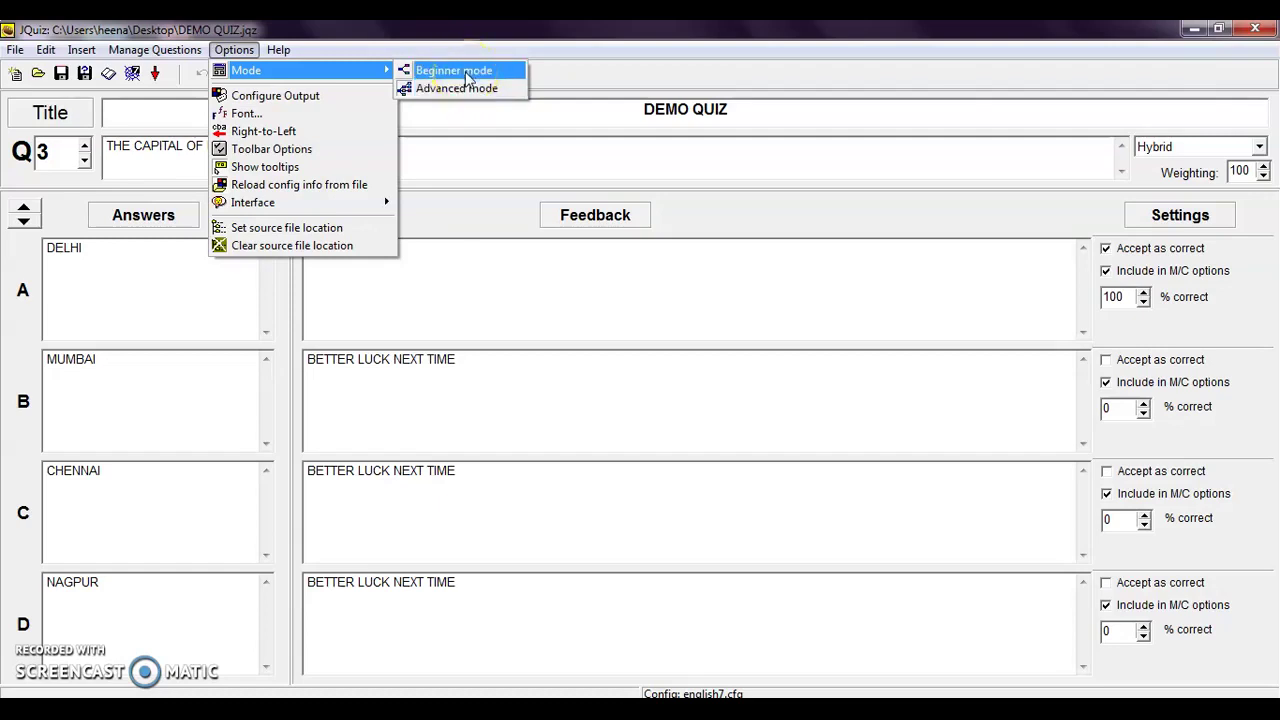
left_click(467, 79)
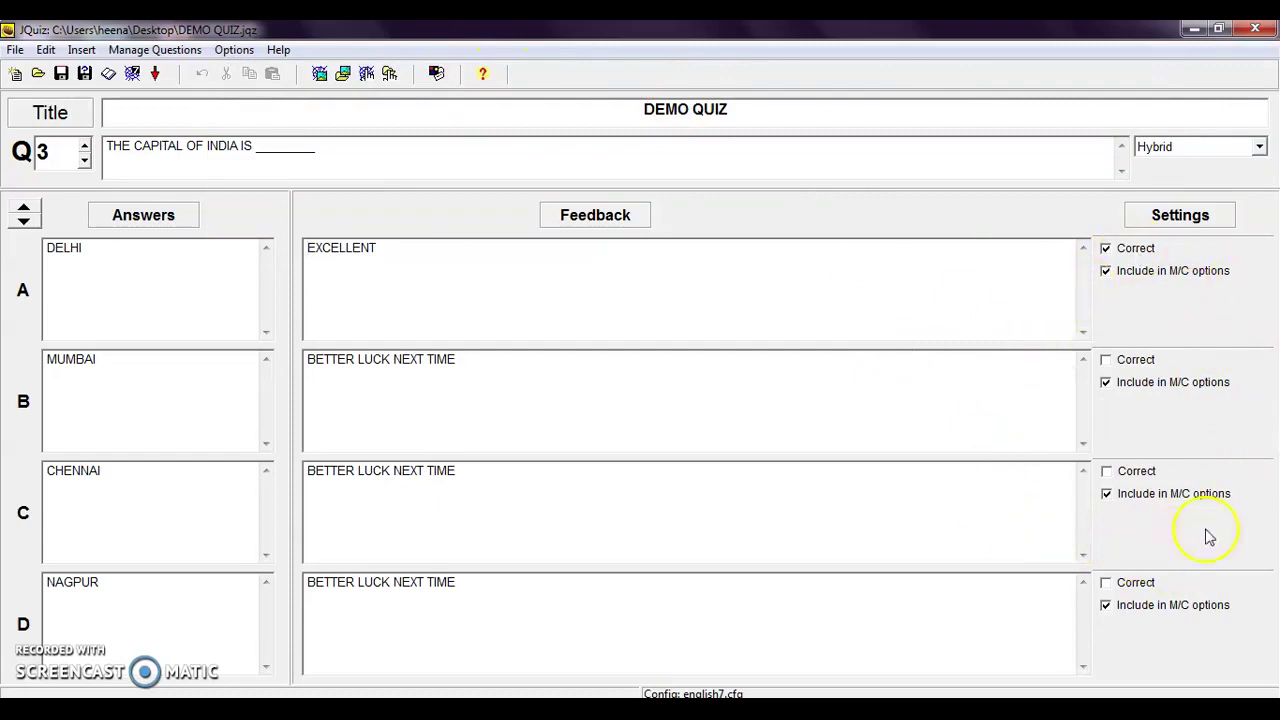
left_click(85, 158)
left_click(85, 158)
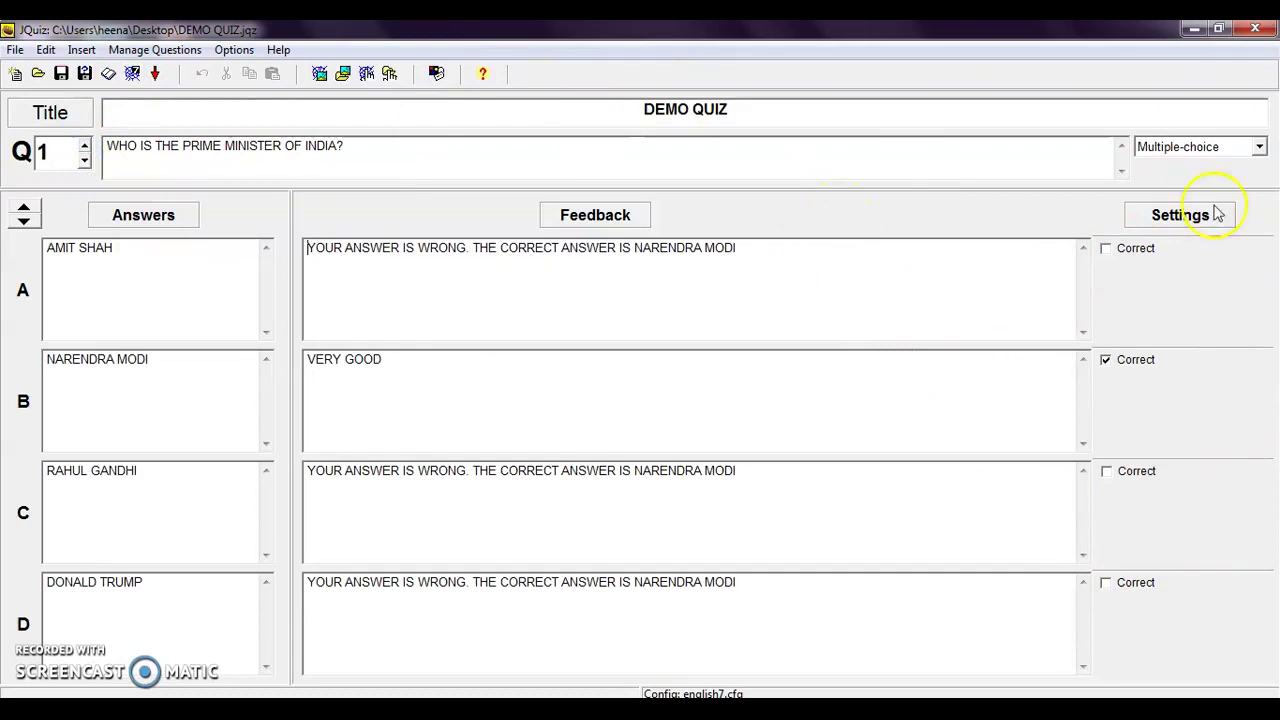
Step: Switch the editor back to advanced mode and set answer A of question 1 to 10% correct
left_click(233, 50)
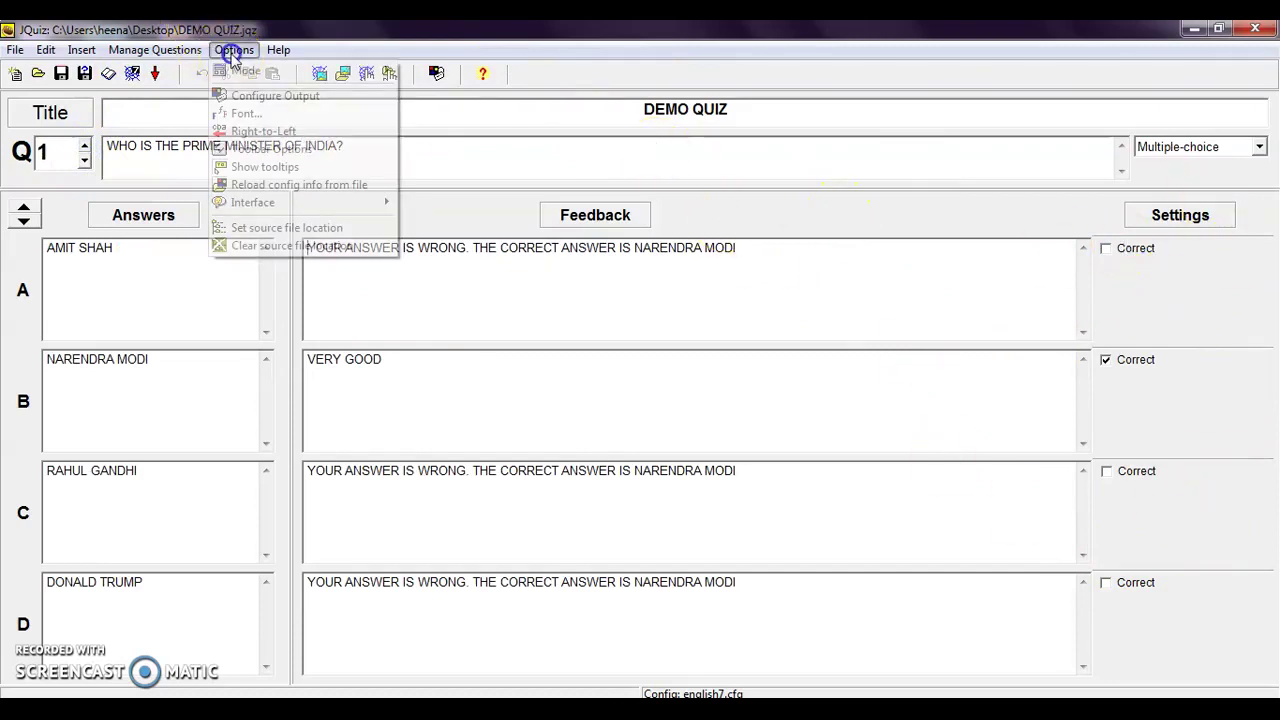
mouse_move(365, 75)
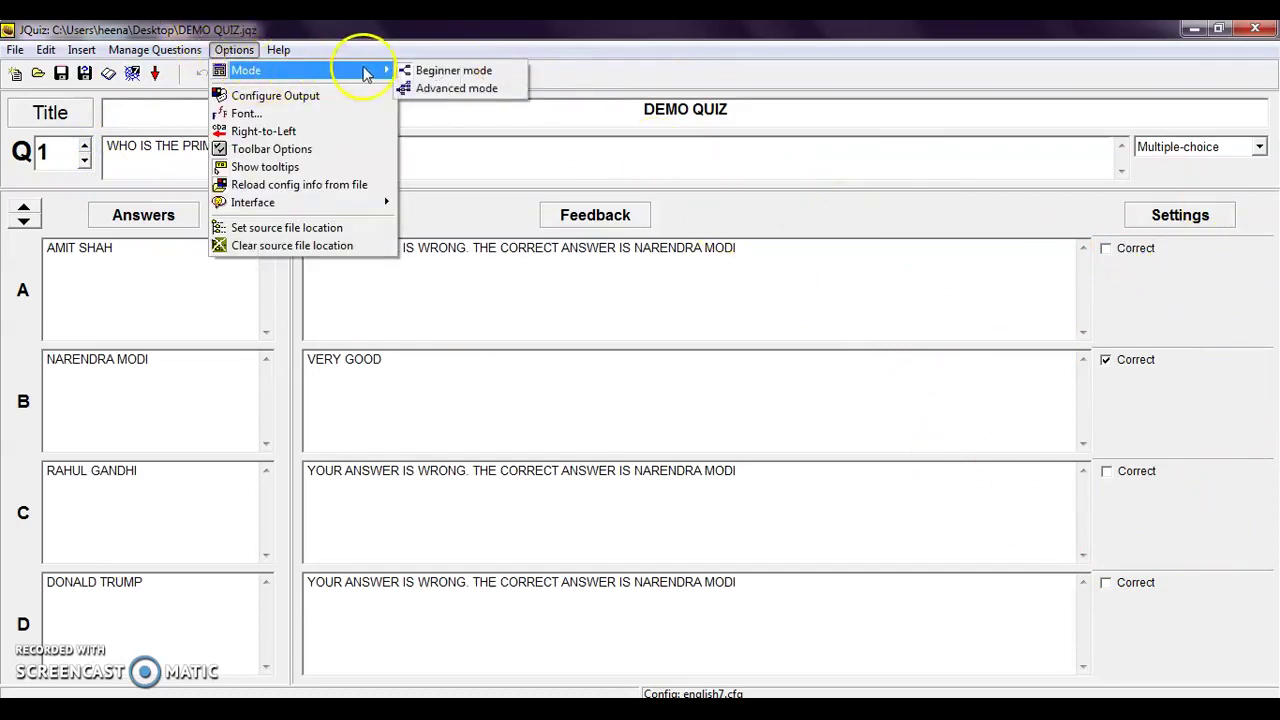
left_click(440, 89)
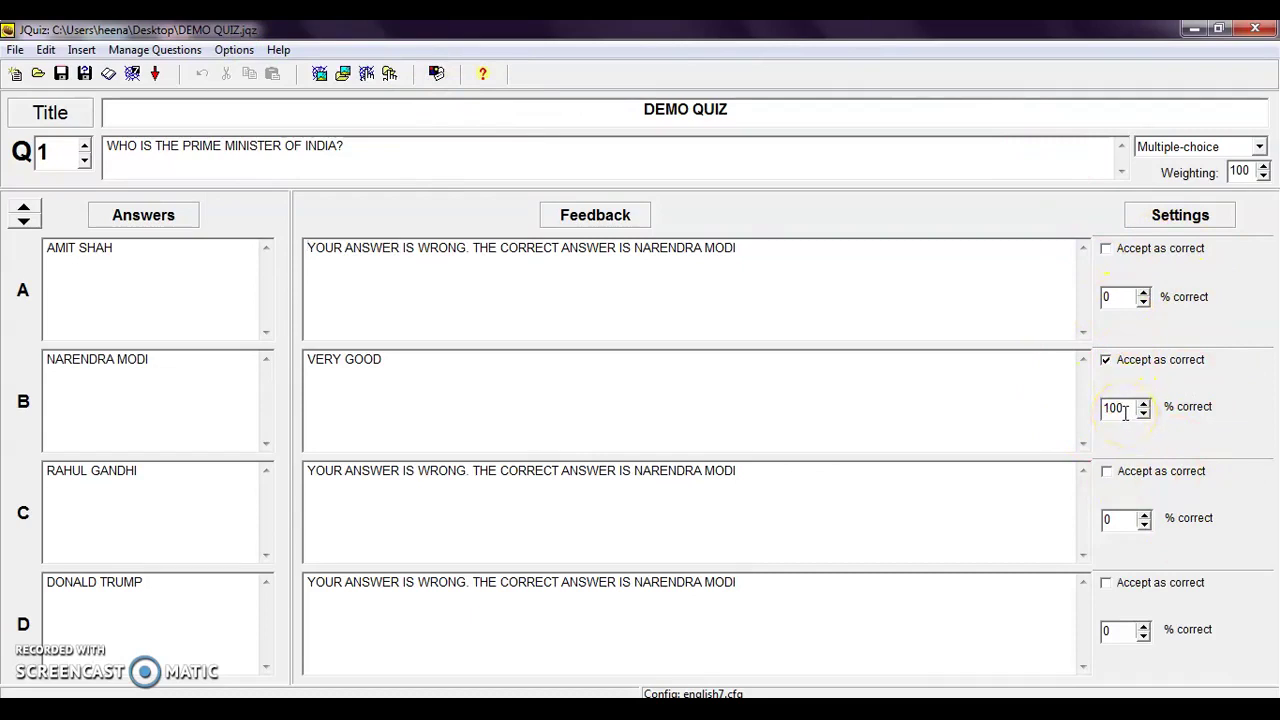
double_click(1118, 298)
type("1")
Step: Open the output configuration and set the exercise subtitle to "ASSESSMENT"
left_click(244, 49)
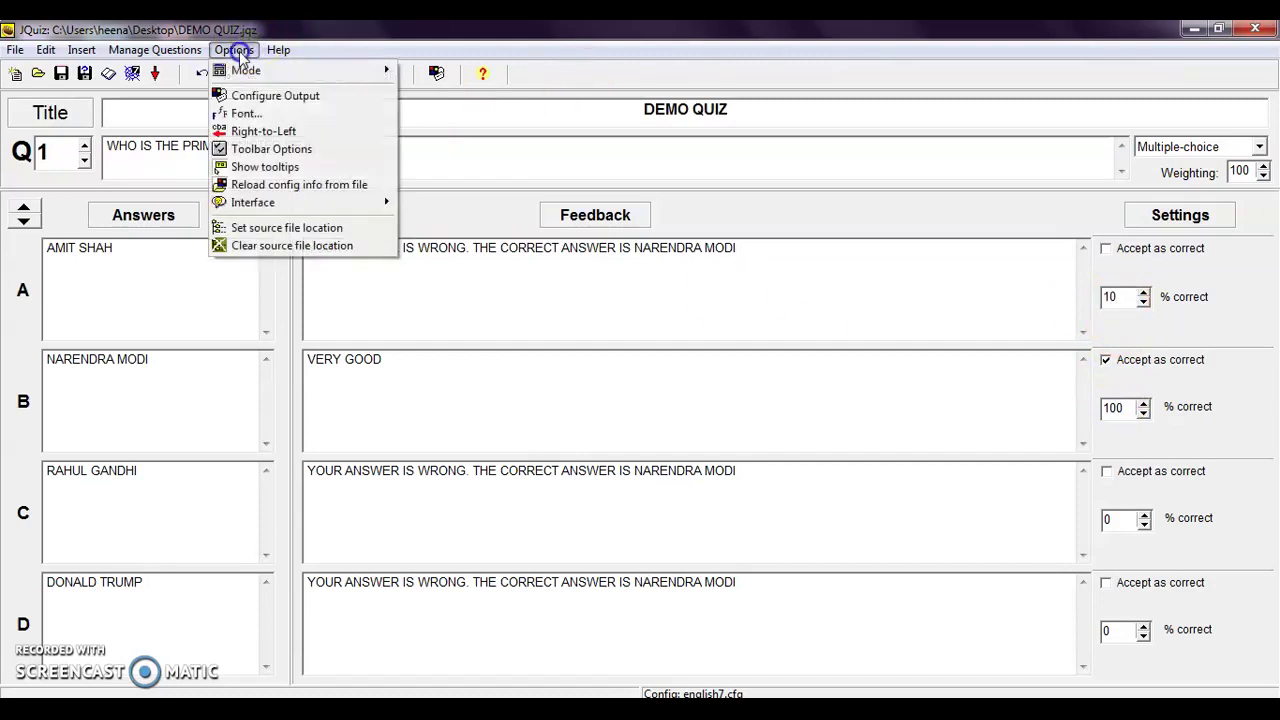
left_click(268, 97)
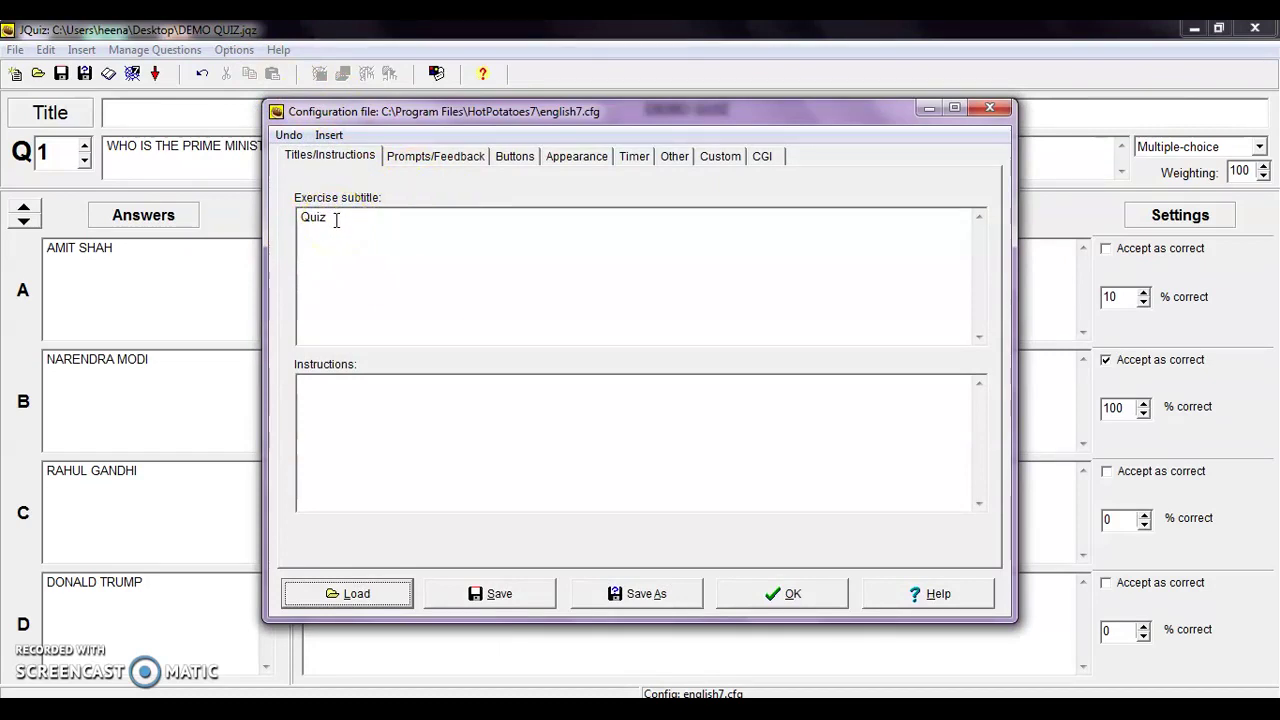
left_click_drag(330, 218, 303, 221)
type("ASSESSMENT")
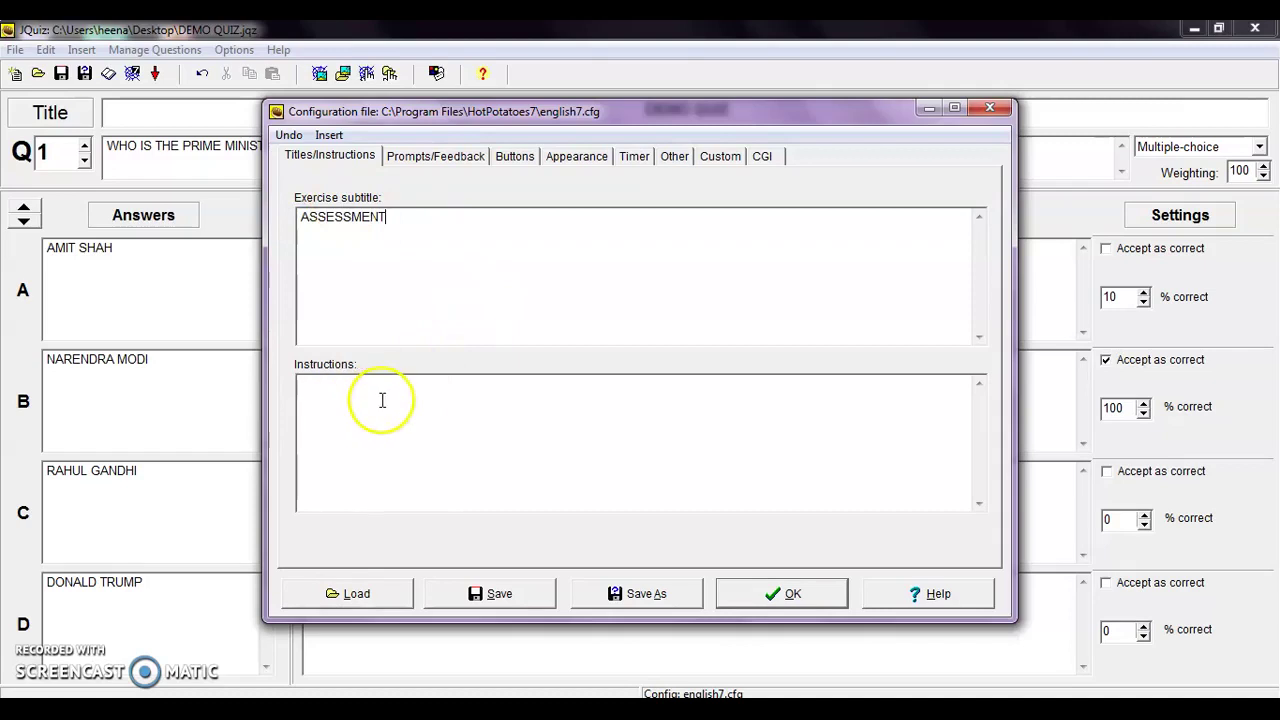
Step: Enter "THIS IS COMPULSORY TO ATTEMPT ALL QUESTIONS" as the exercise instructions
left_click(381, 399)
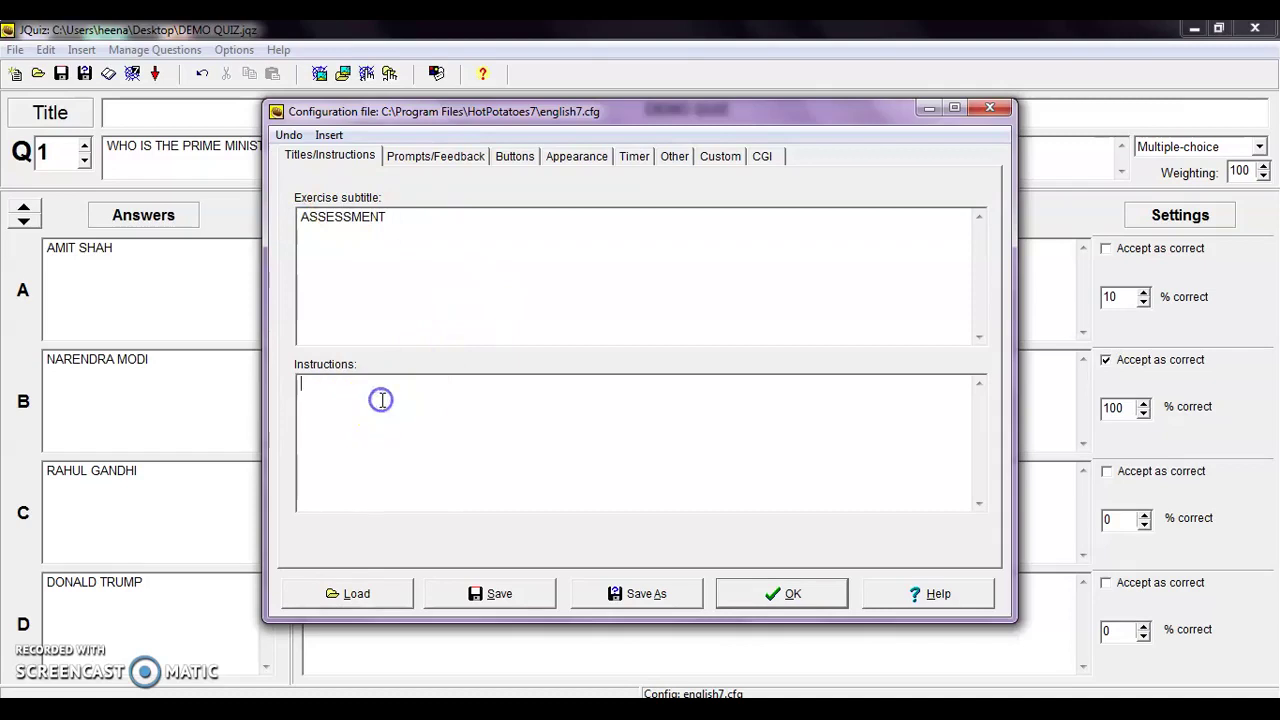
left_click(343, 409)
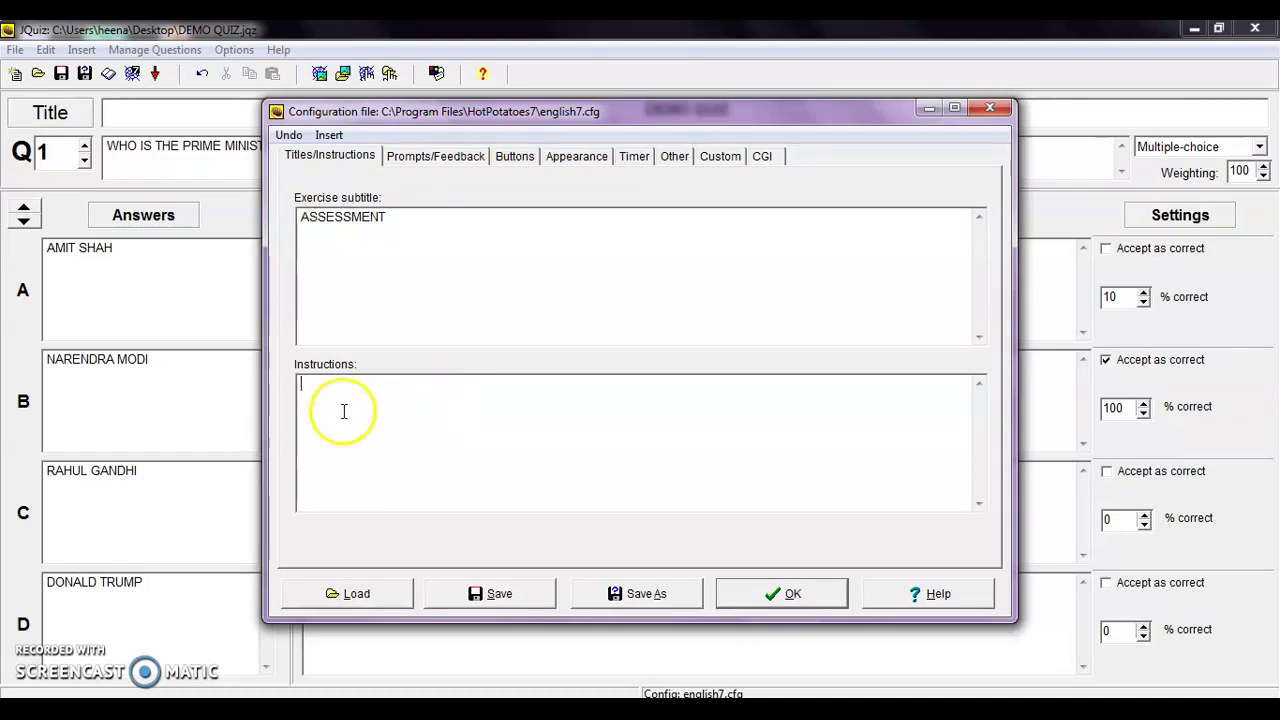
left_click(381, 421)
type("THIS IS COMPULSORY TO ATTEMPT ALL QUESTIONS")
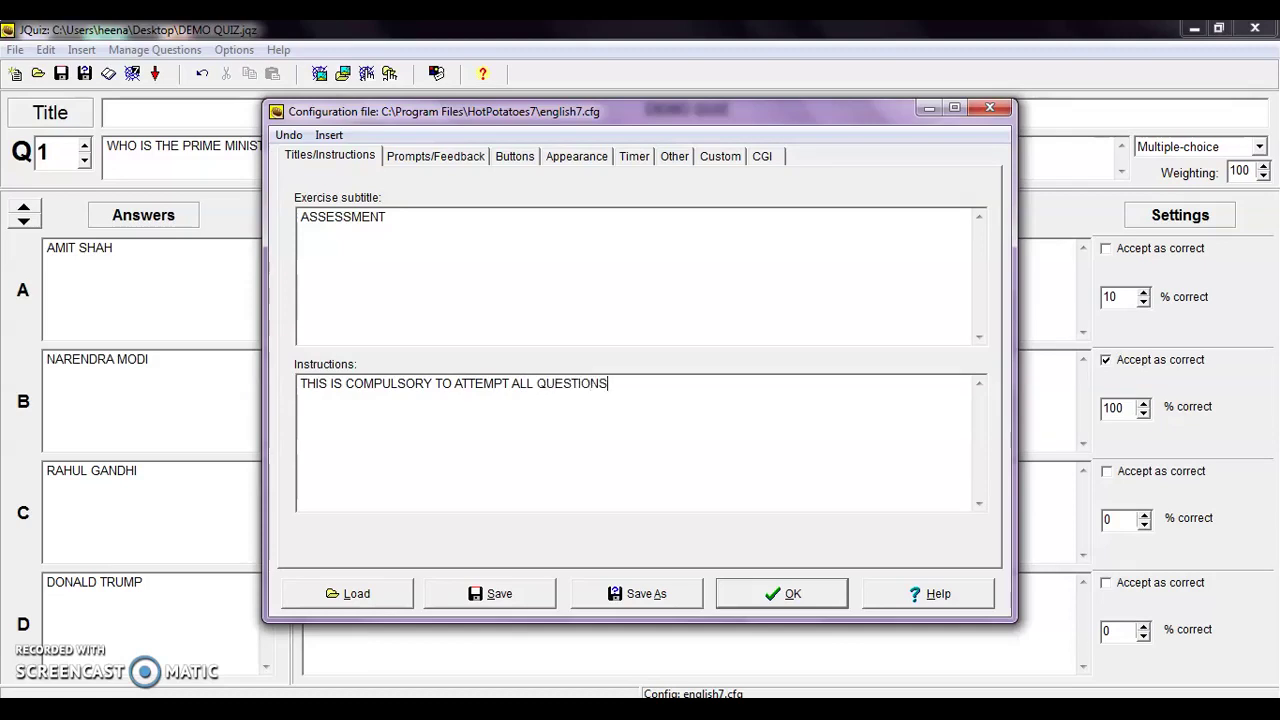
Step: Examine the prompt and feedback texts in the output configuration, including the correct indicator and score wording
left_click(443, 160)
left_click(383, 208)
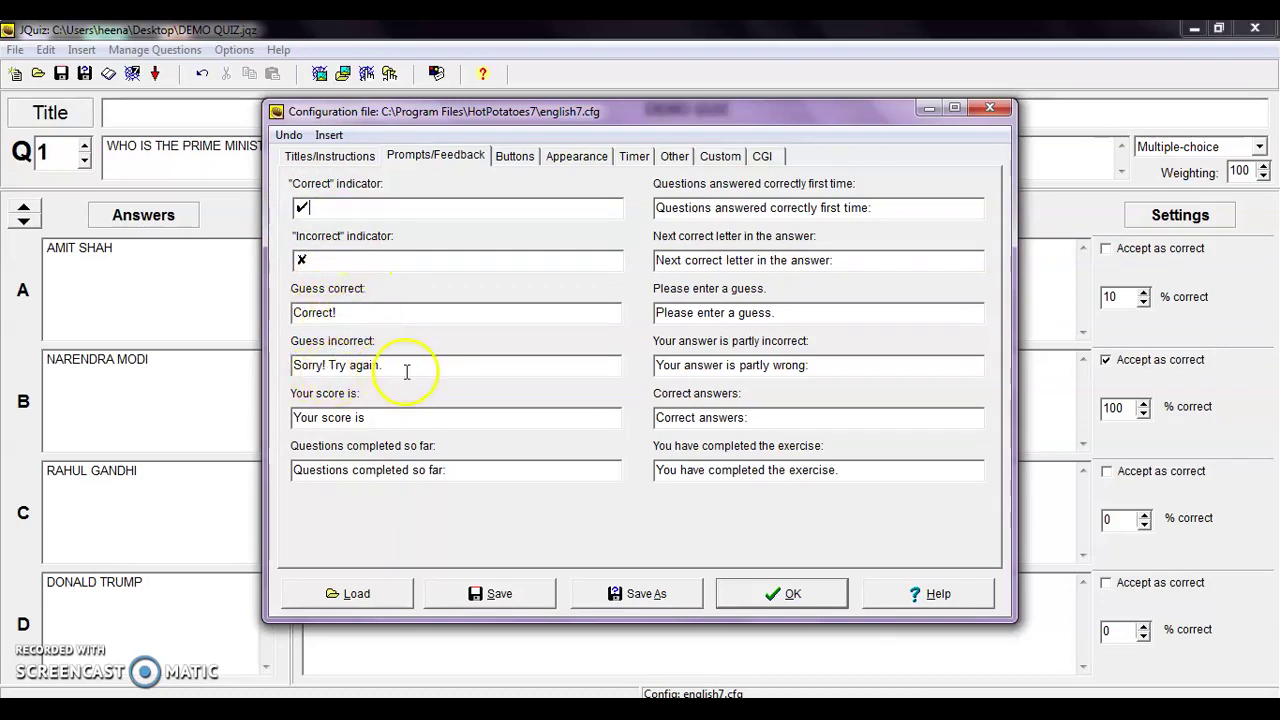
left_click(324, 417)
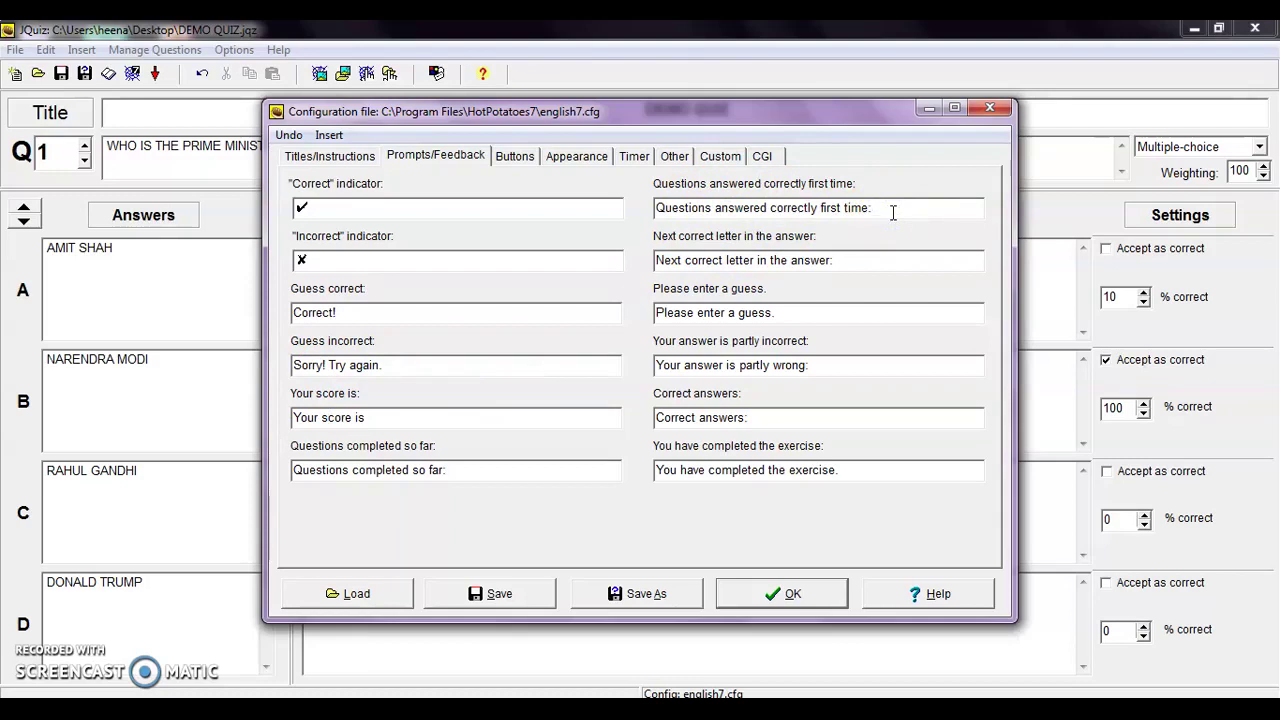
left_click(851, 263)
Step: In the button configuration, exclude the "Hint" and "Show answer" buttons, and include both again
left_click(514, 160)
left_click(521, 252)
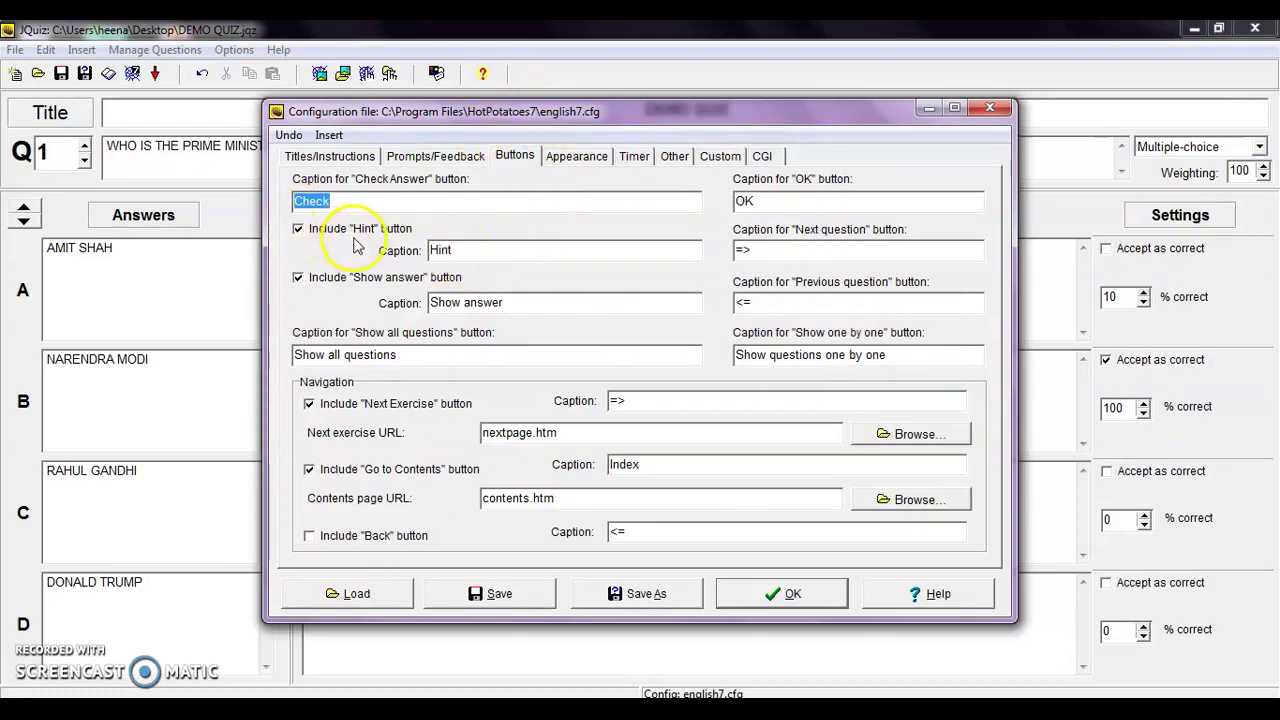
left_click(298, 229)
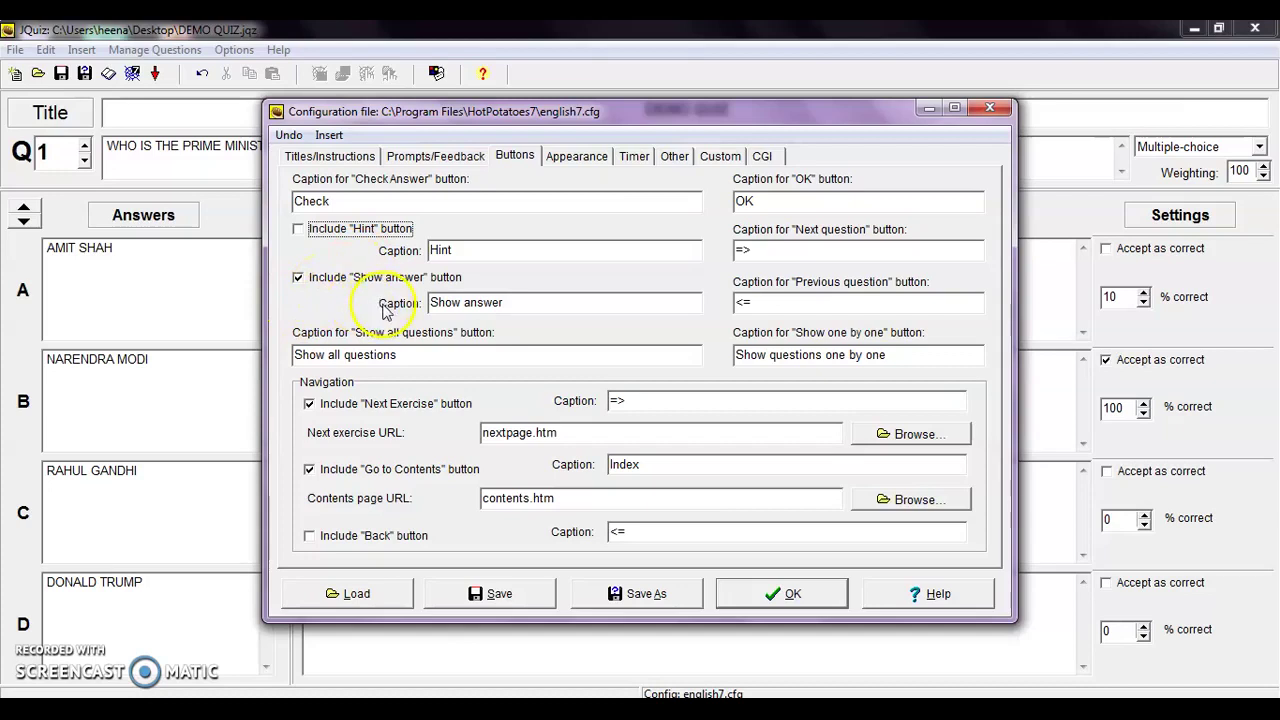
left_click(298, 279)
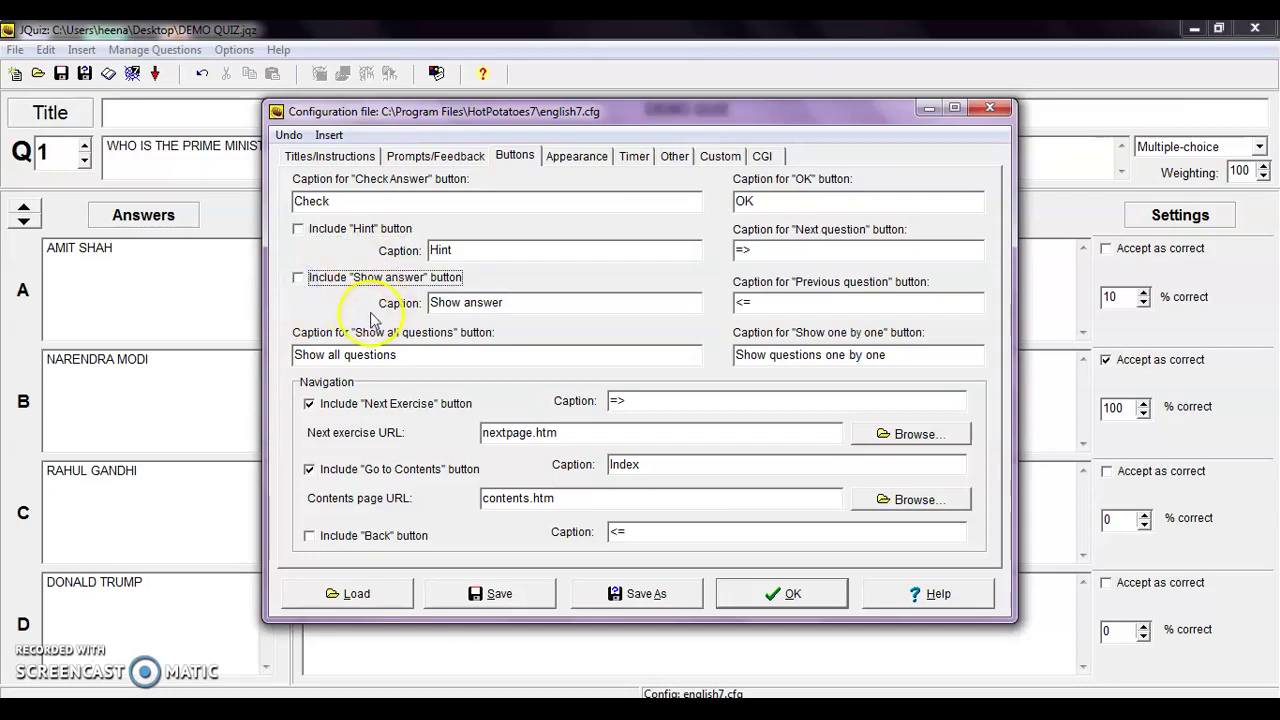
left_click(299, 229)
left_click(298, 277)
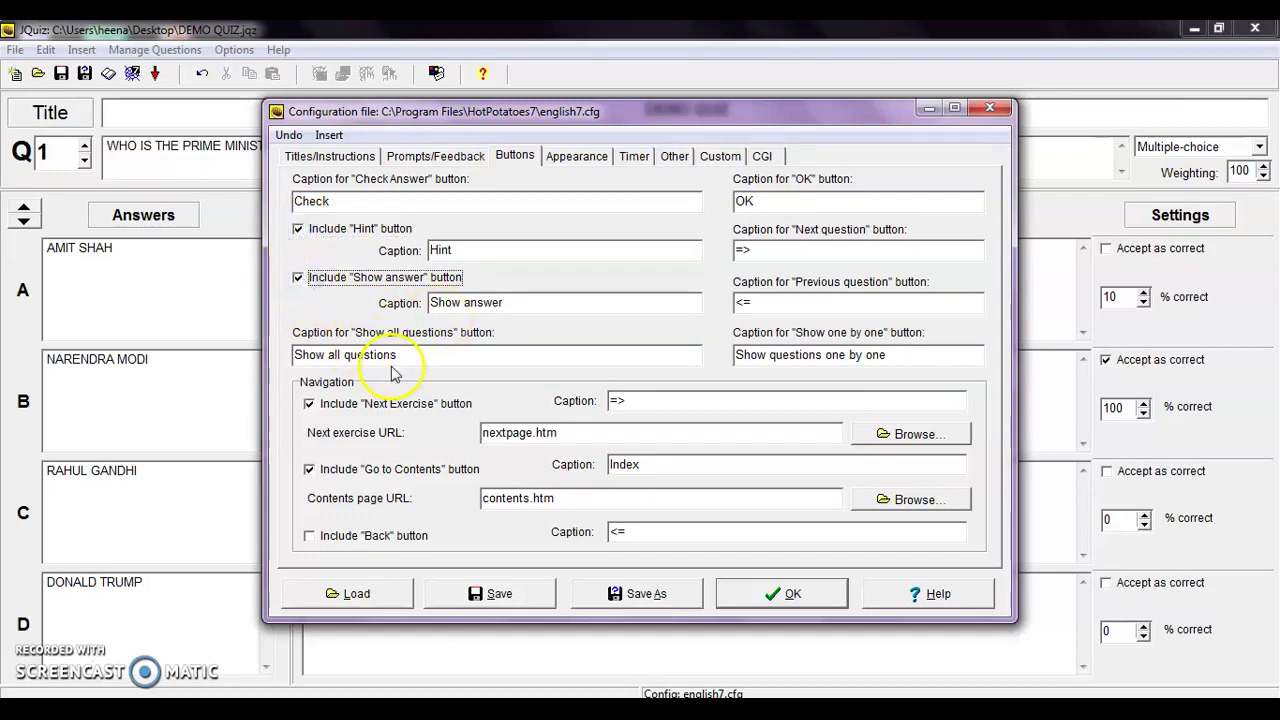
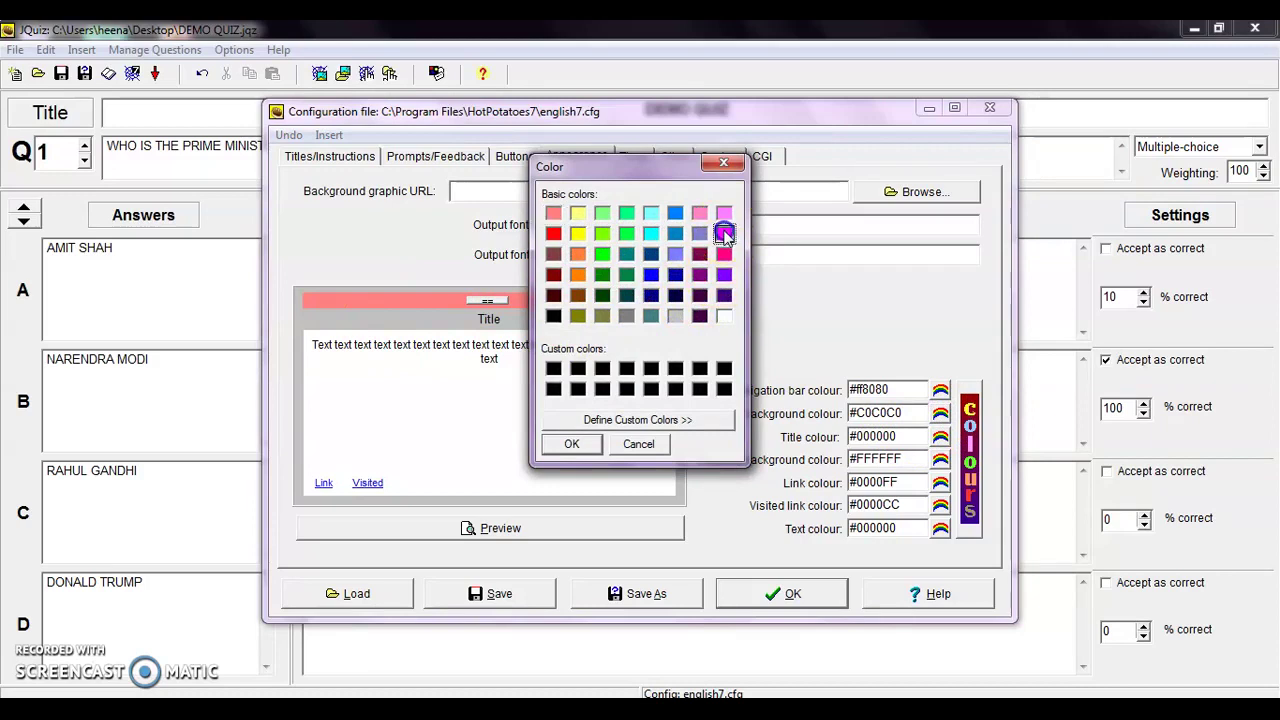
Step: Set the page background colour to magenta (#ff00ff) and the title colour to dark blue (#004080)
left_click(571, 444)
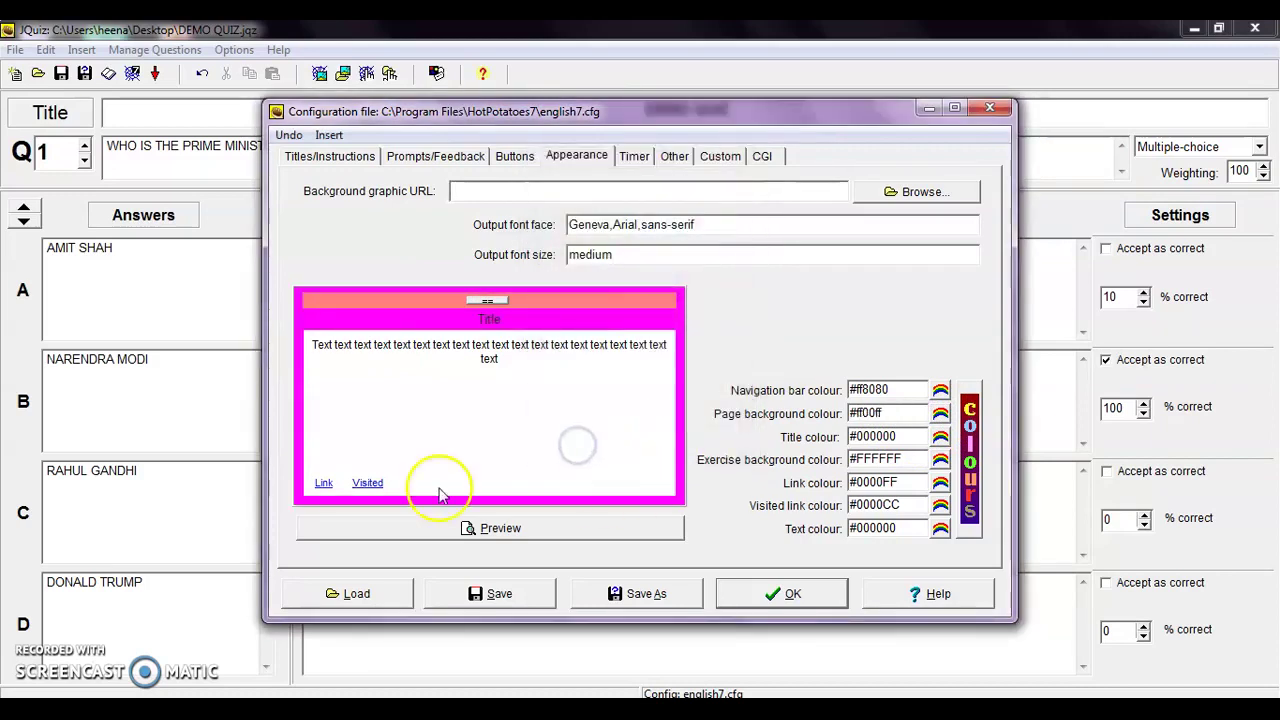
left_click(940, 436)
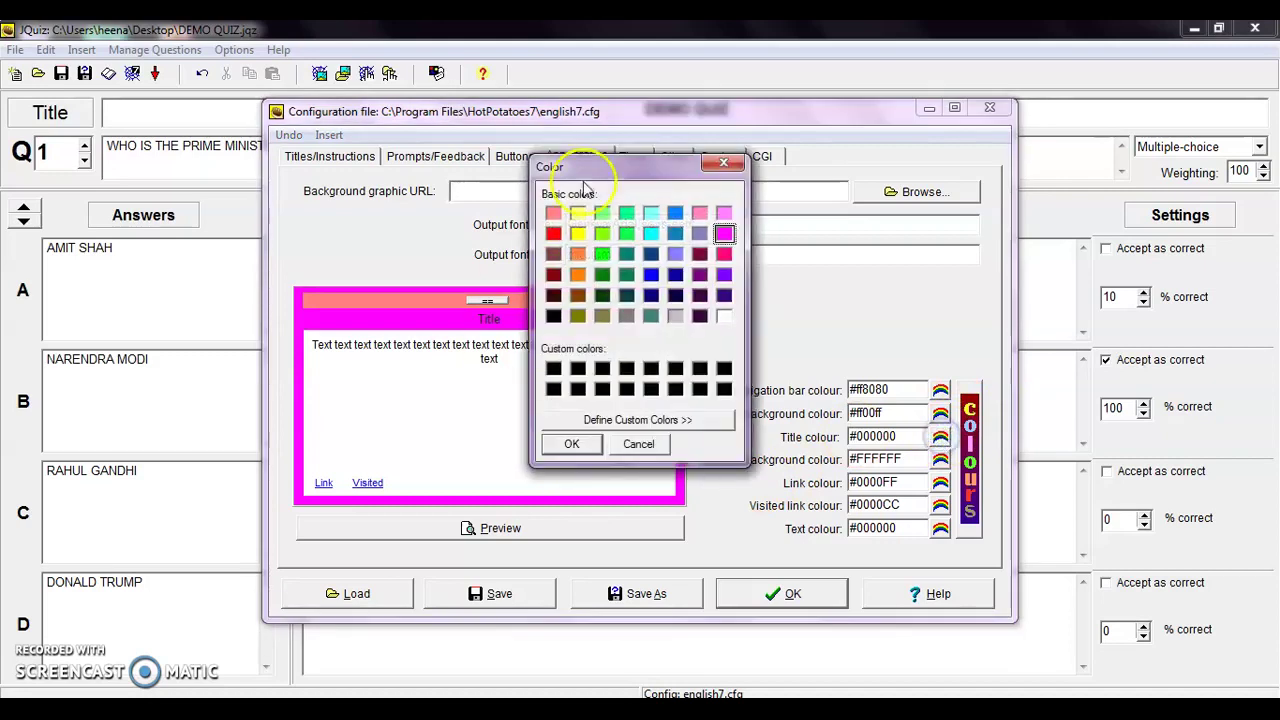
left_click(675, 234)
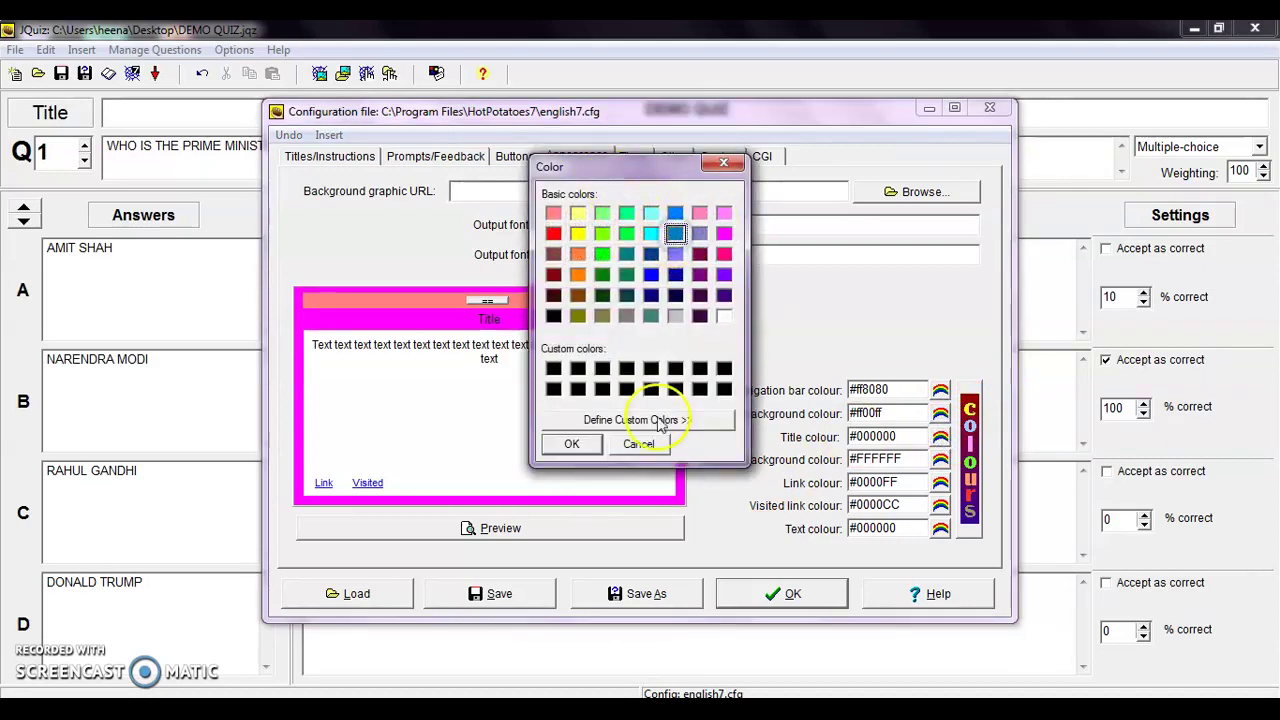
left_click(650, 254)
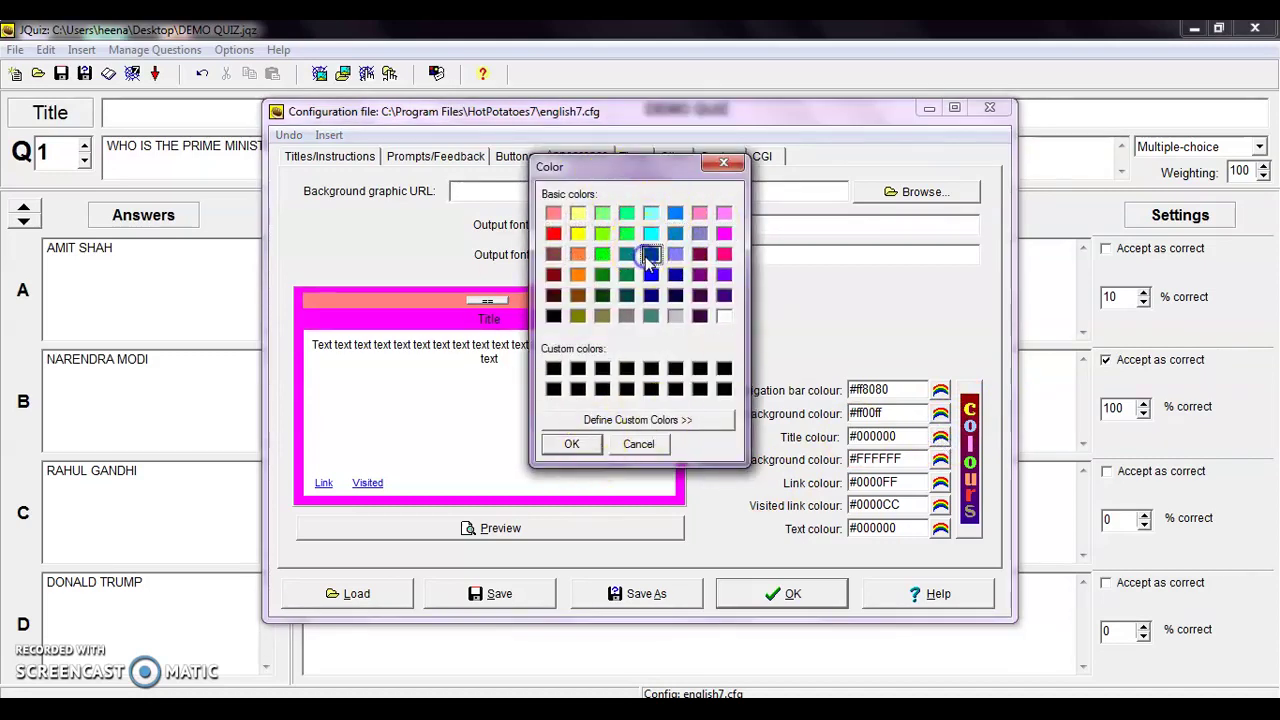
left_click(571, 443)
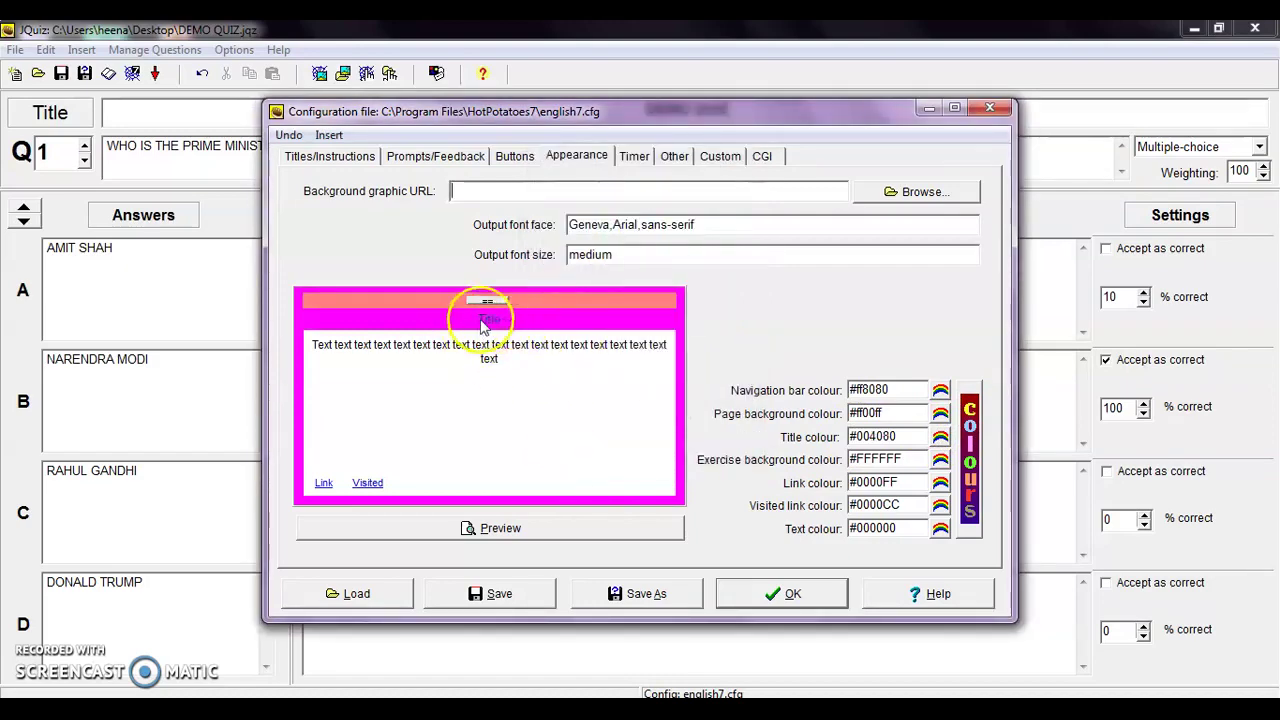
Step: Set the exercise background colour to green (#00ff00)
left_click(940, 459)
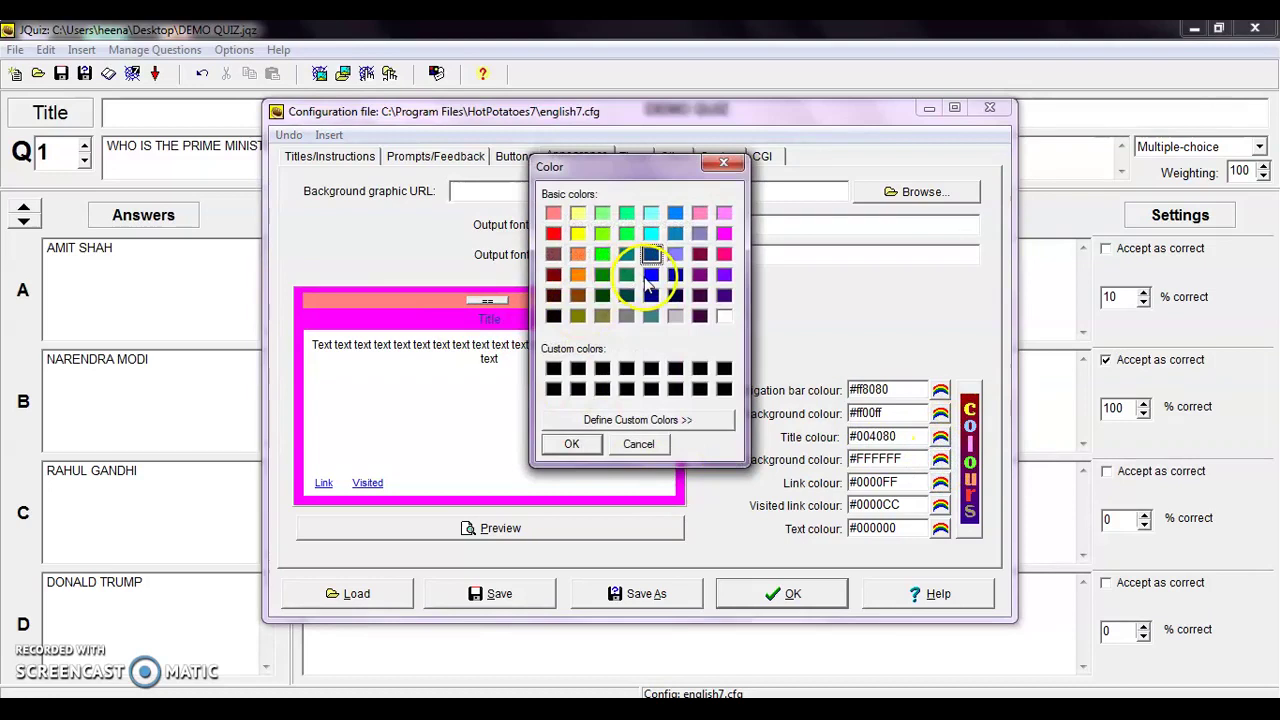
left_click(578, 233)
left_click(602, 255)
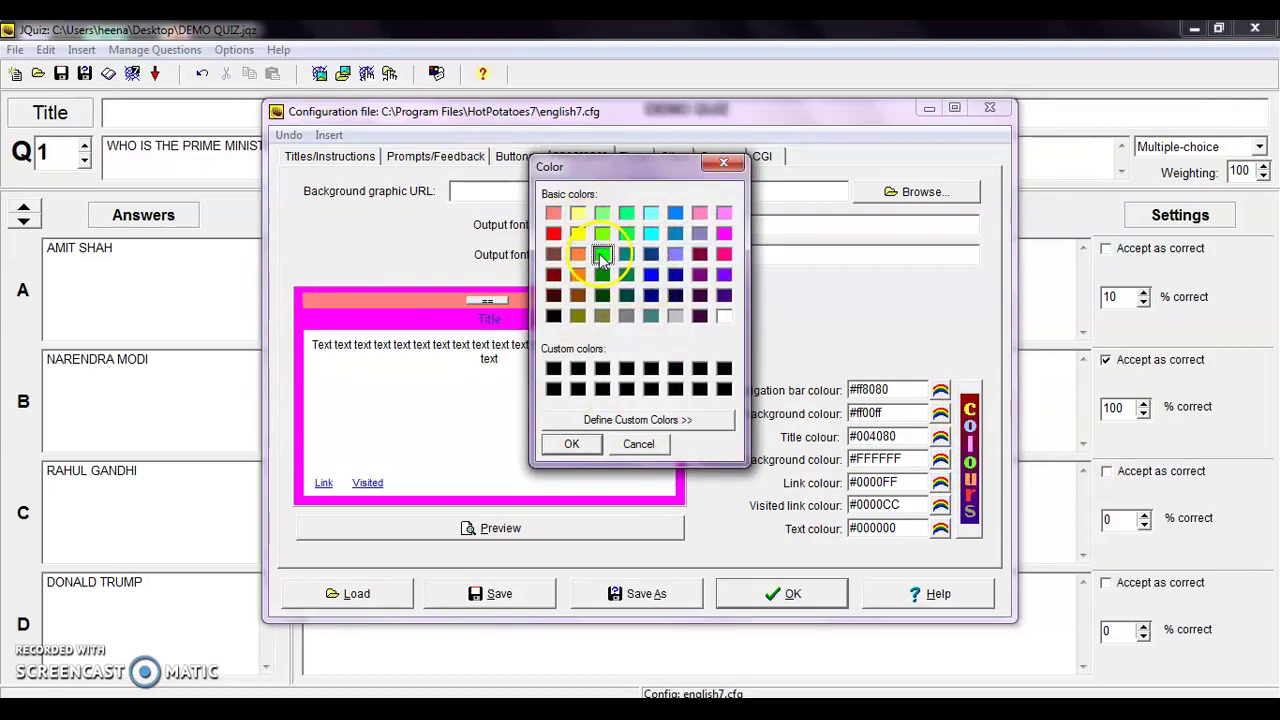
left_click(571, 443)
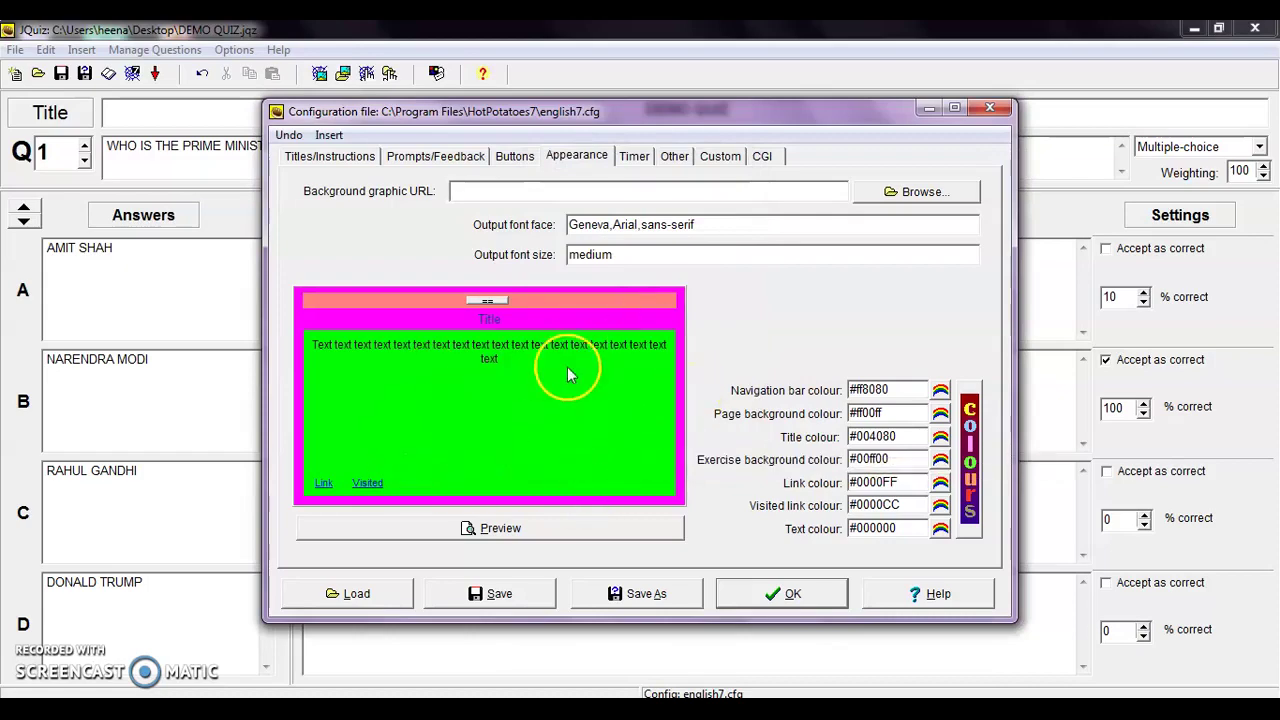
Step: Set the exercise background colour to yellow (#ffff00)
left_click(940, 459)
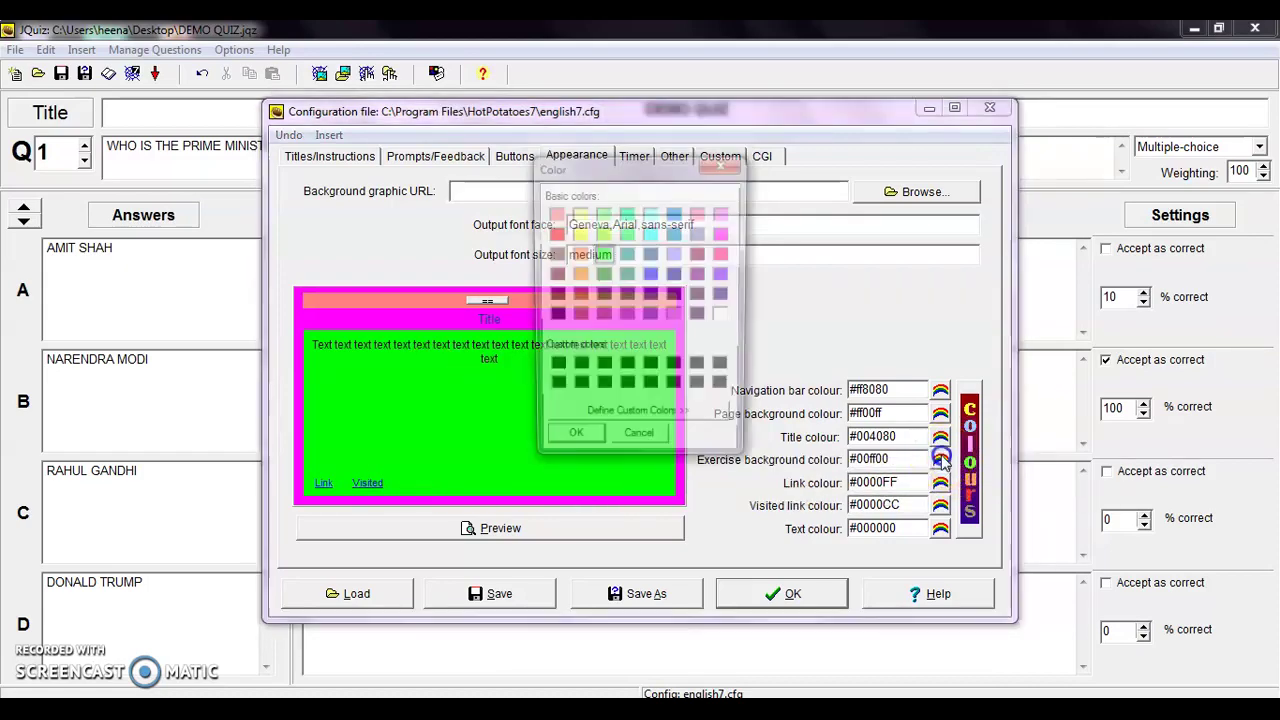
left_click(578, 233)
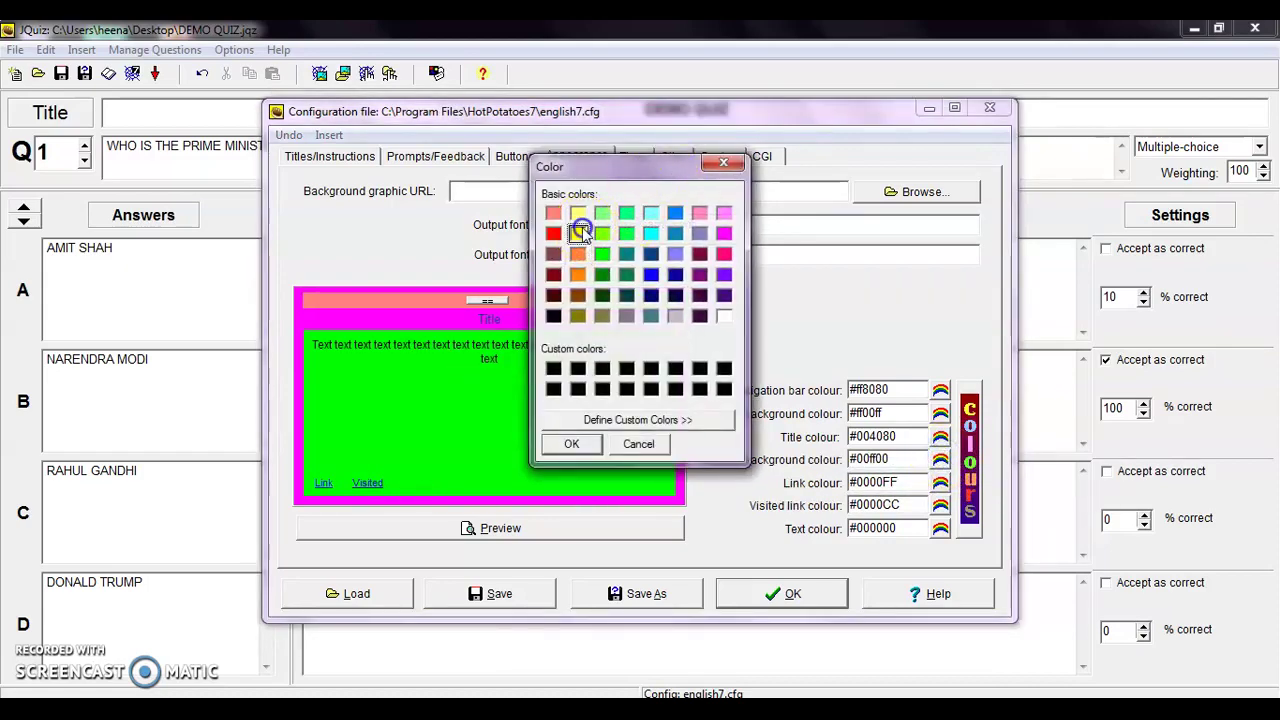
left_click(572, 444)
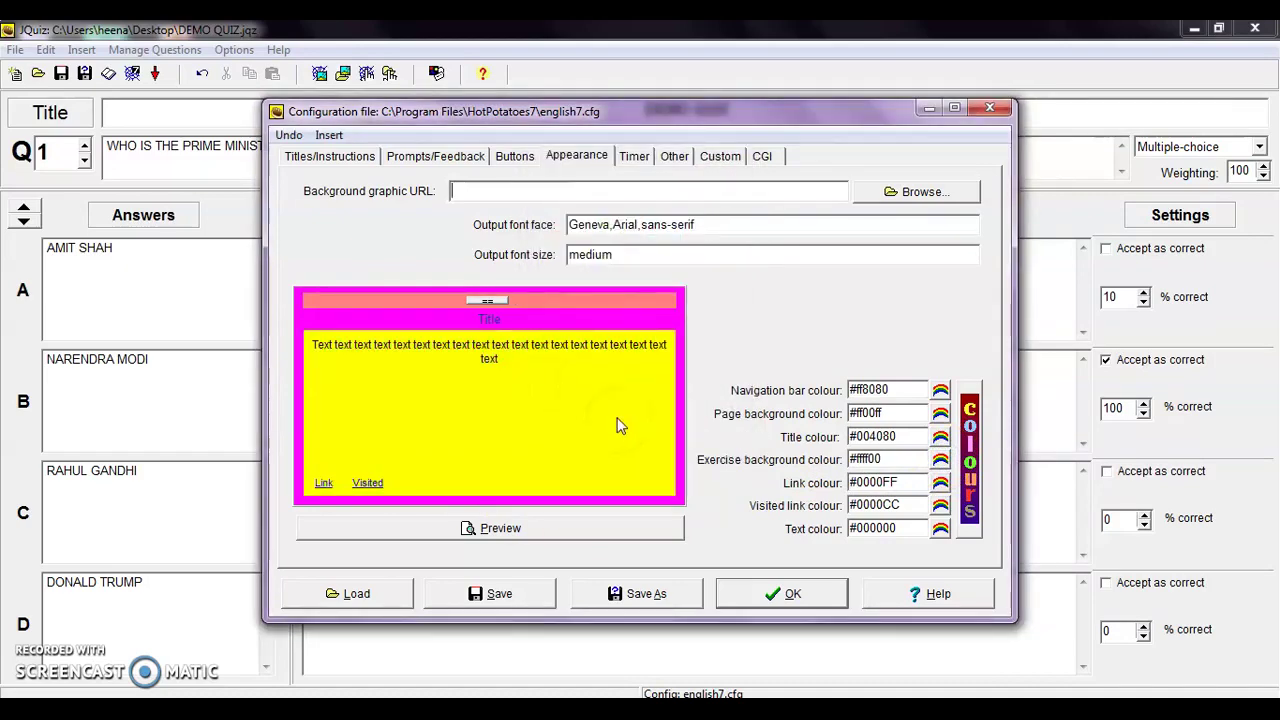
Step: Set the link colour to light violet-blue (#8080ff) and update the output preview
left_click(941, 485)
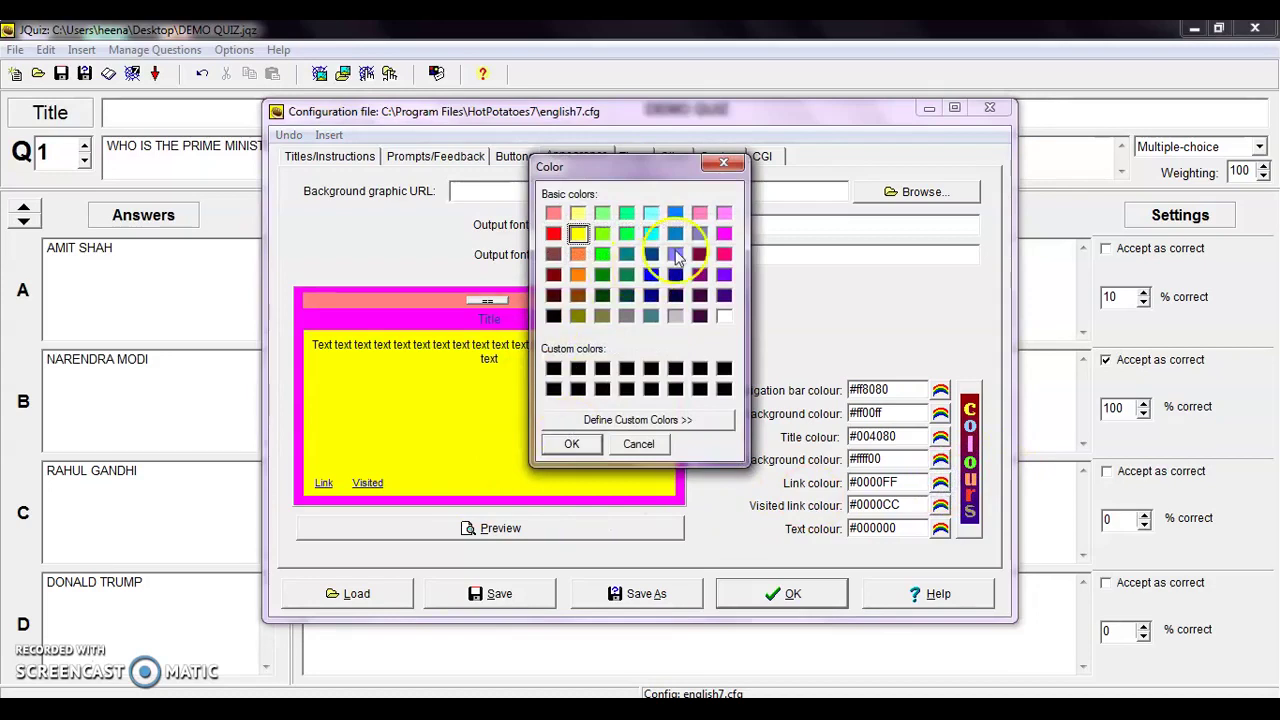
left_click(675, 254)
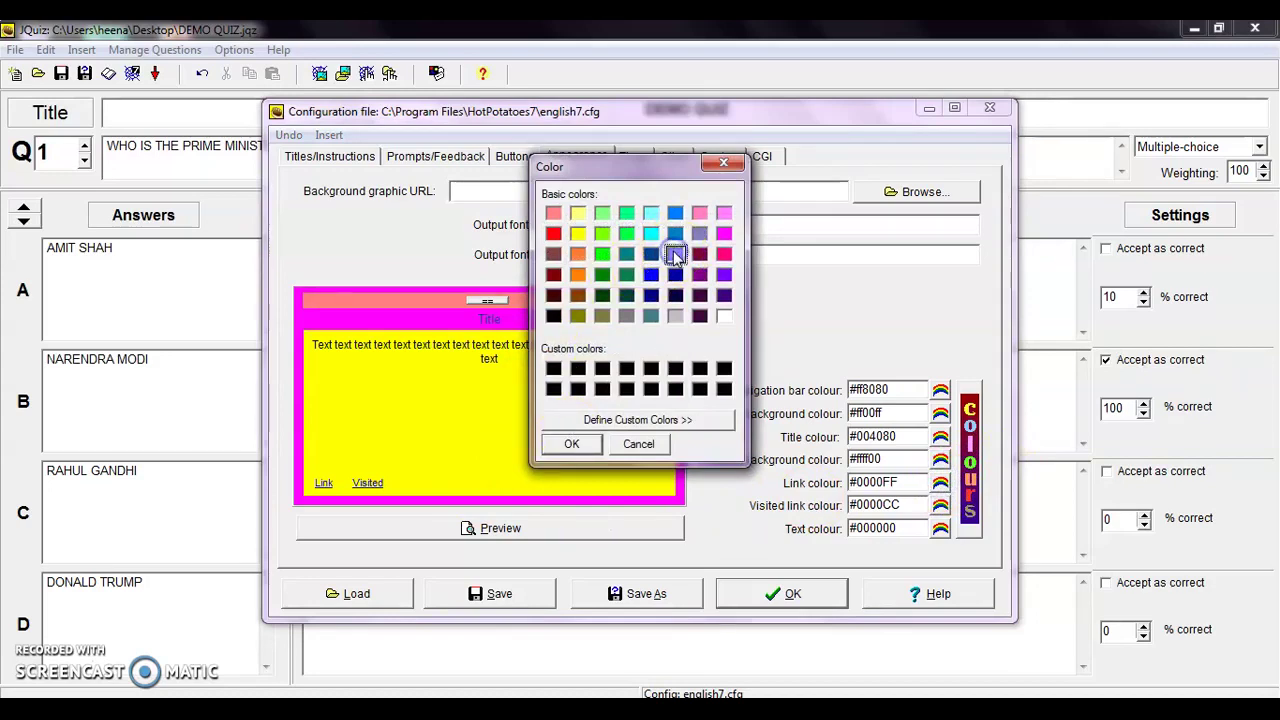
left_click(574, 445)
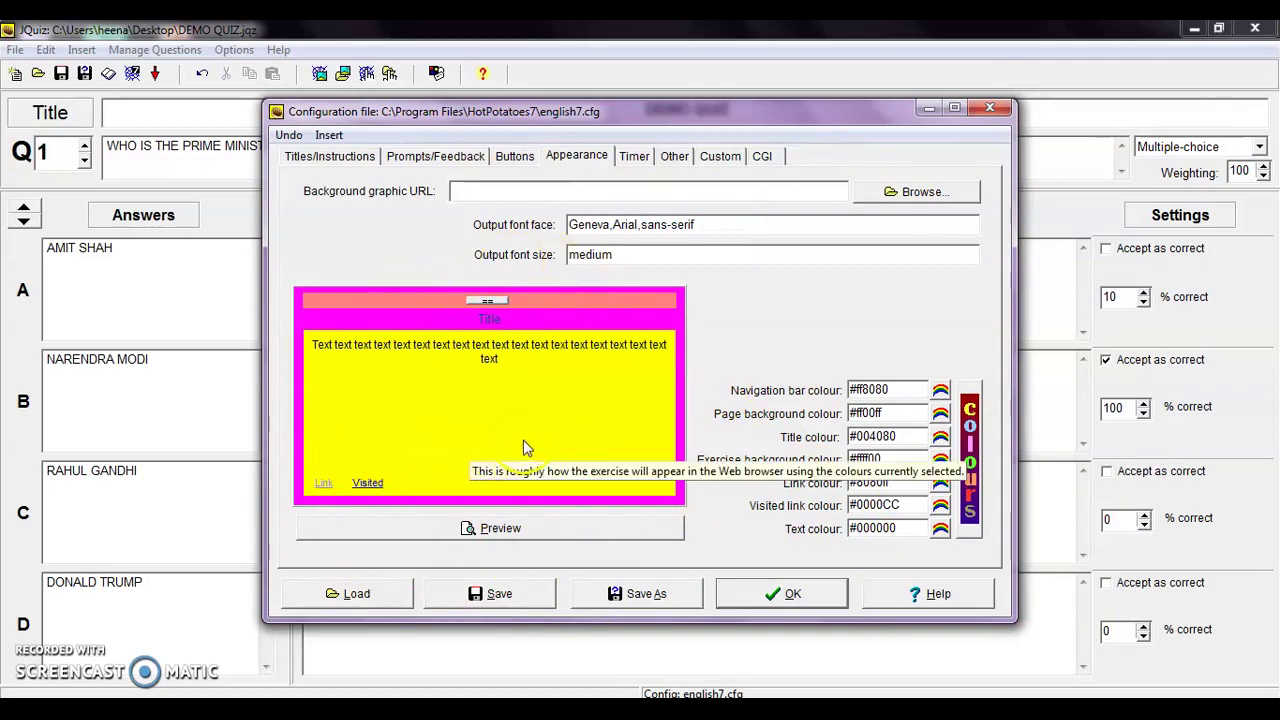
left_click(538, 532)
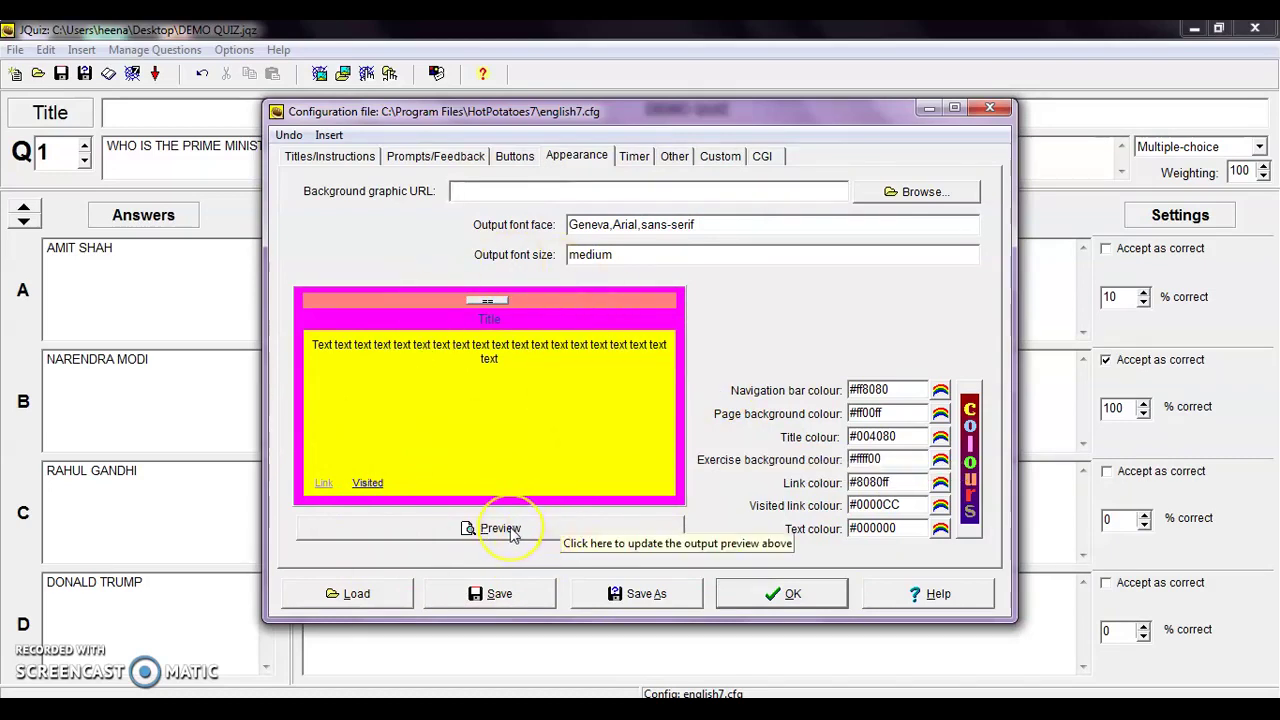
left_click(512, 533)
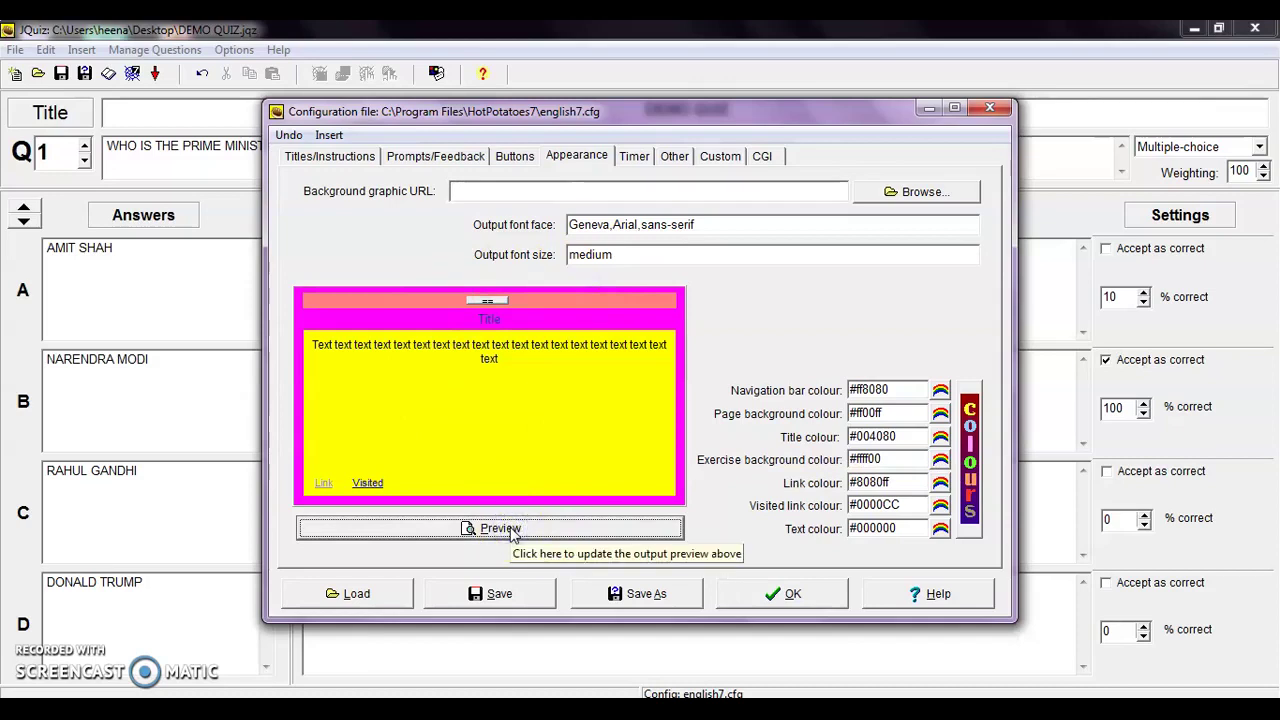
left_click(512, 533)
left_click(512, 534)
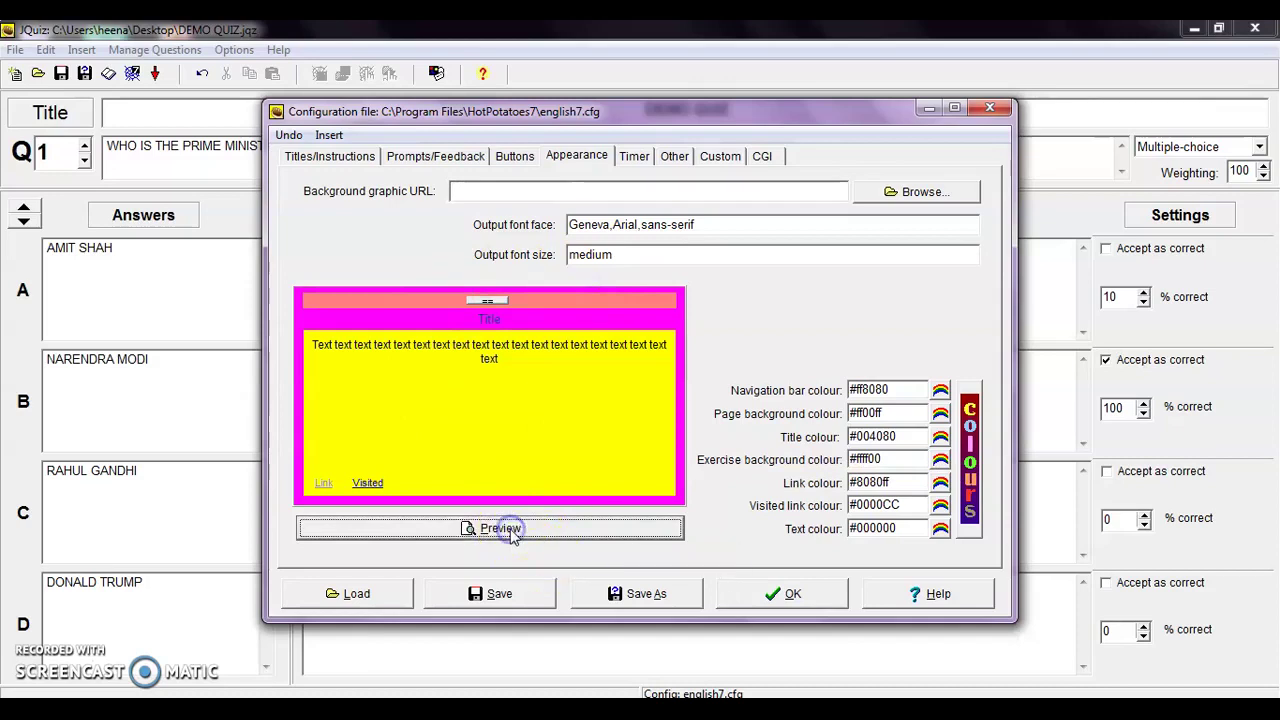
left_click(511, 533)
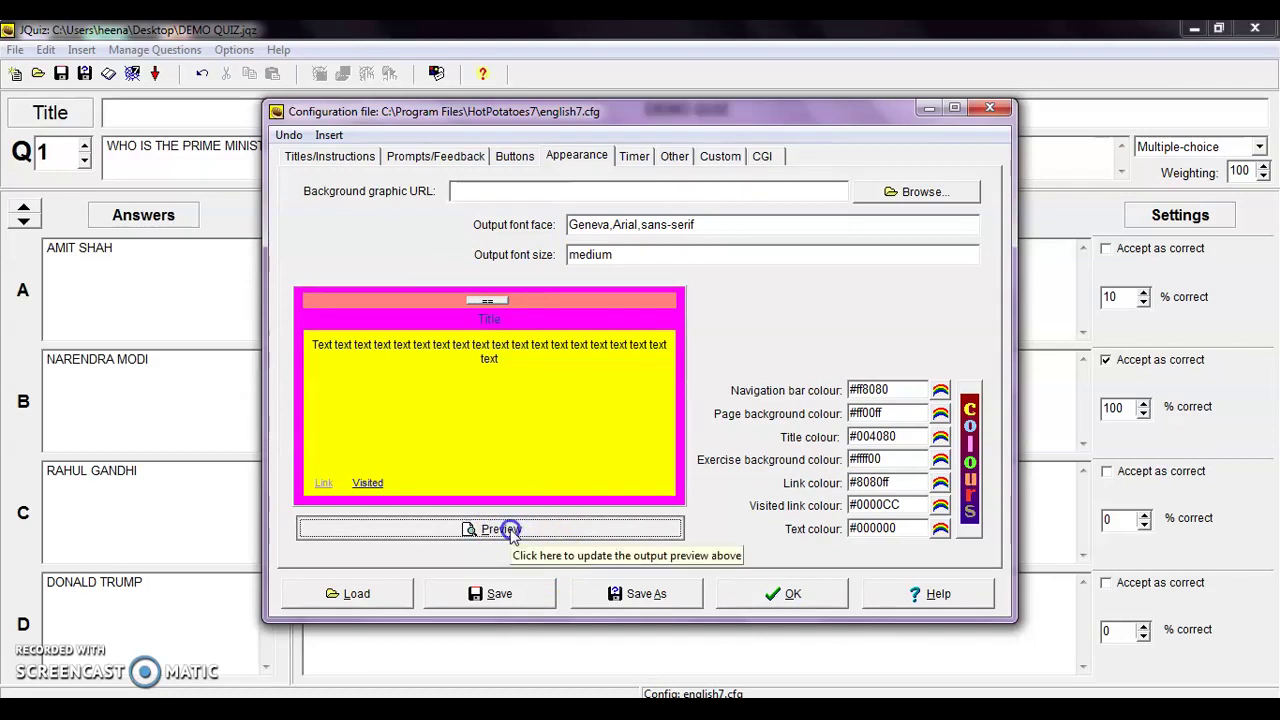
Step: Enable a time limit for the exercise and set it to 5 minutes
left_click(634, 160)
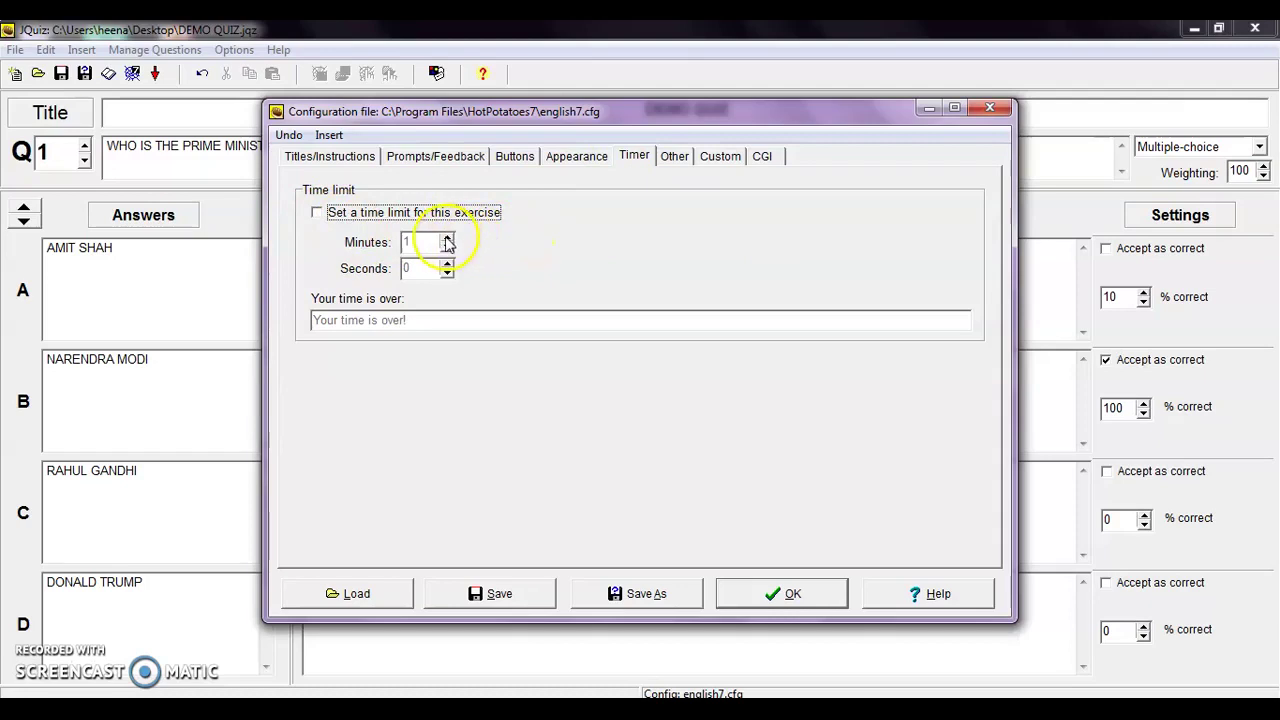
left_click(317, 214)
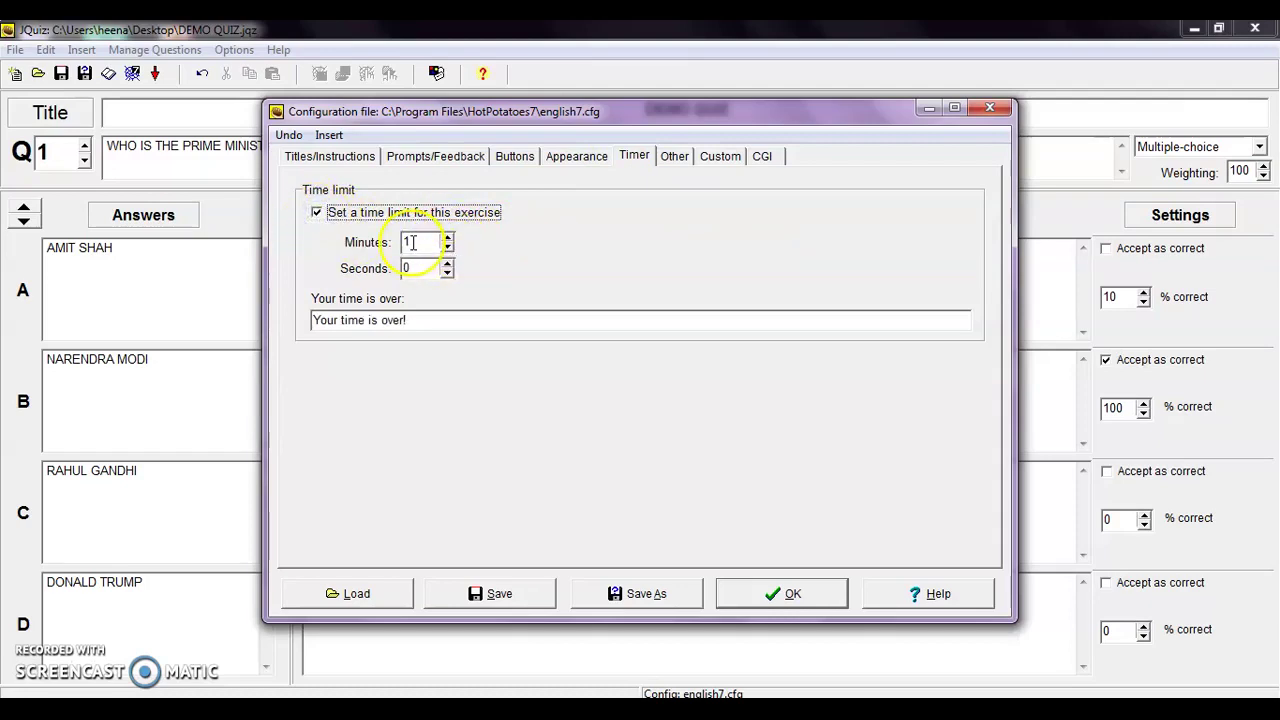
left_click_drag(412, 242, 386, 242)
type("5")
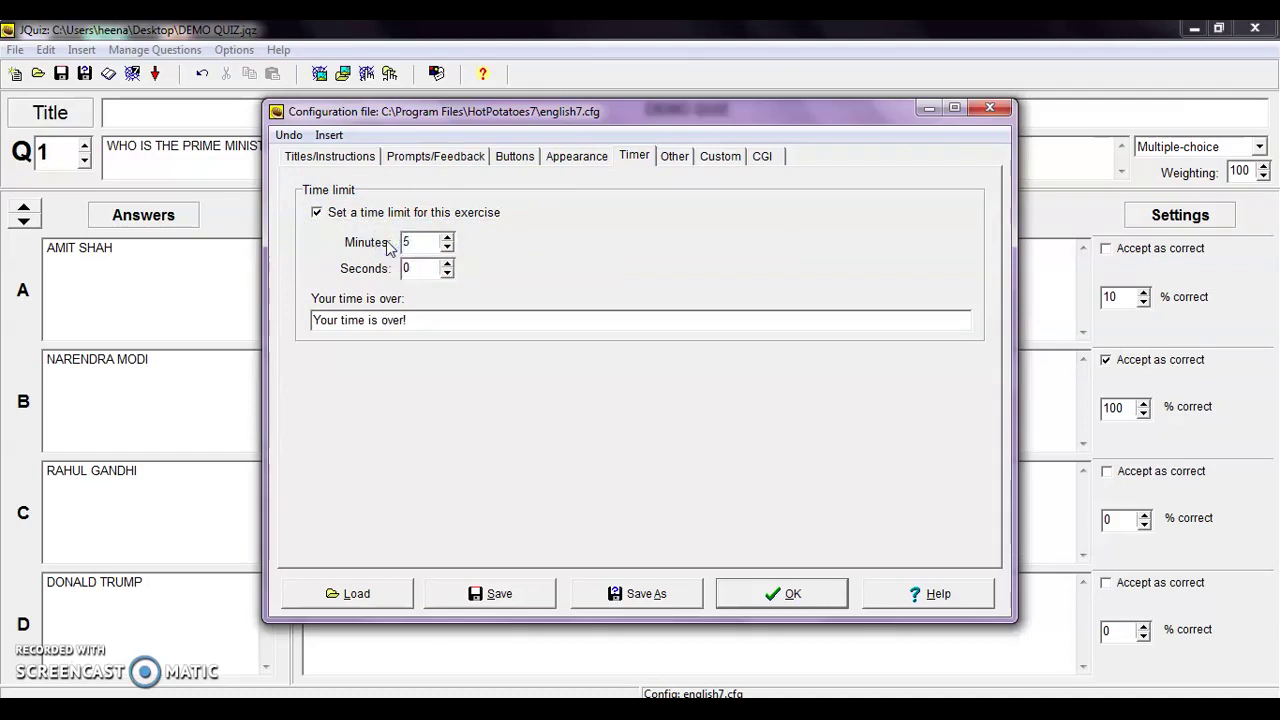
left_click(420, 247)
Step: Save and accept the configuration, and save the quiz file
left_click(493, 596)
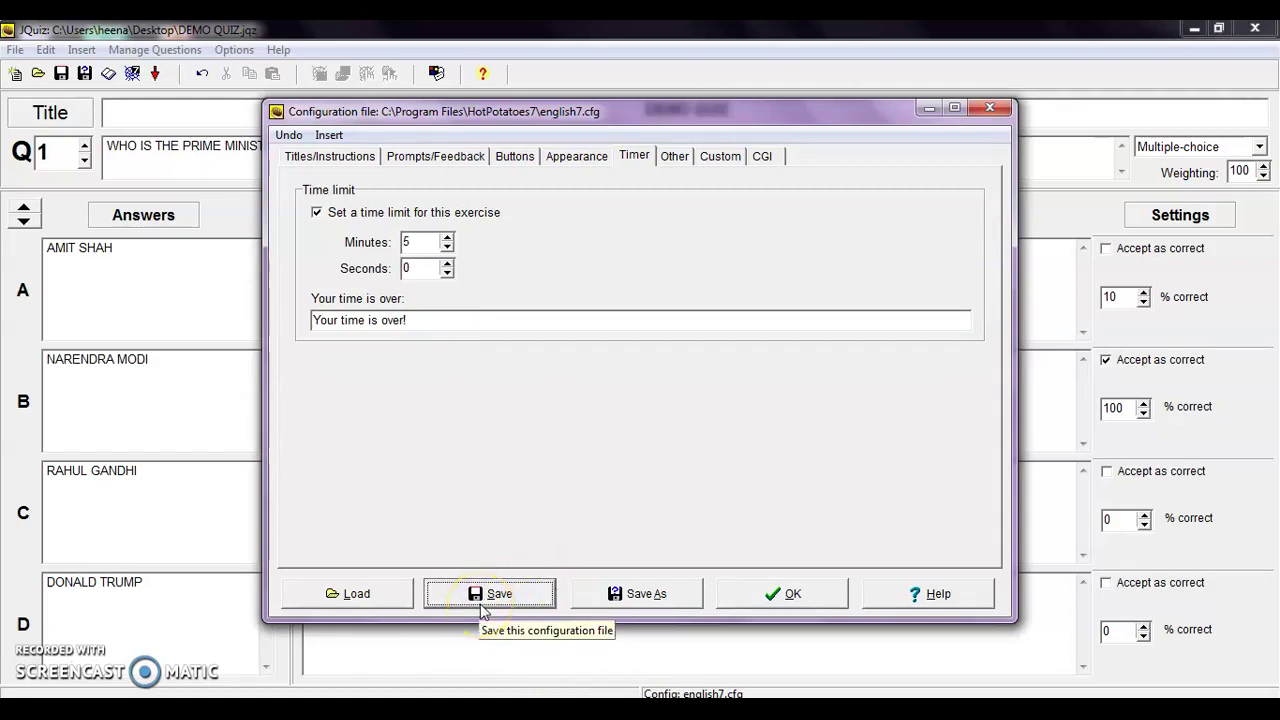
left_click(786, 594)
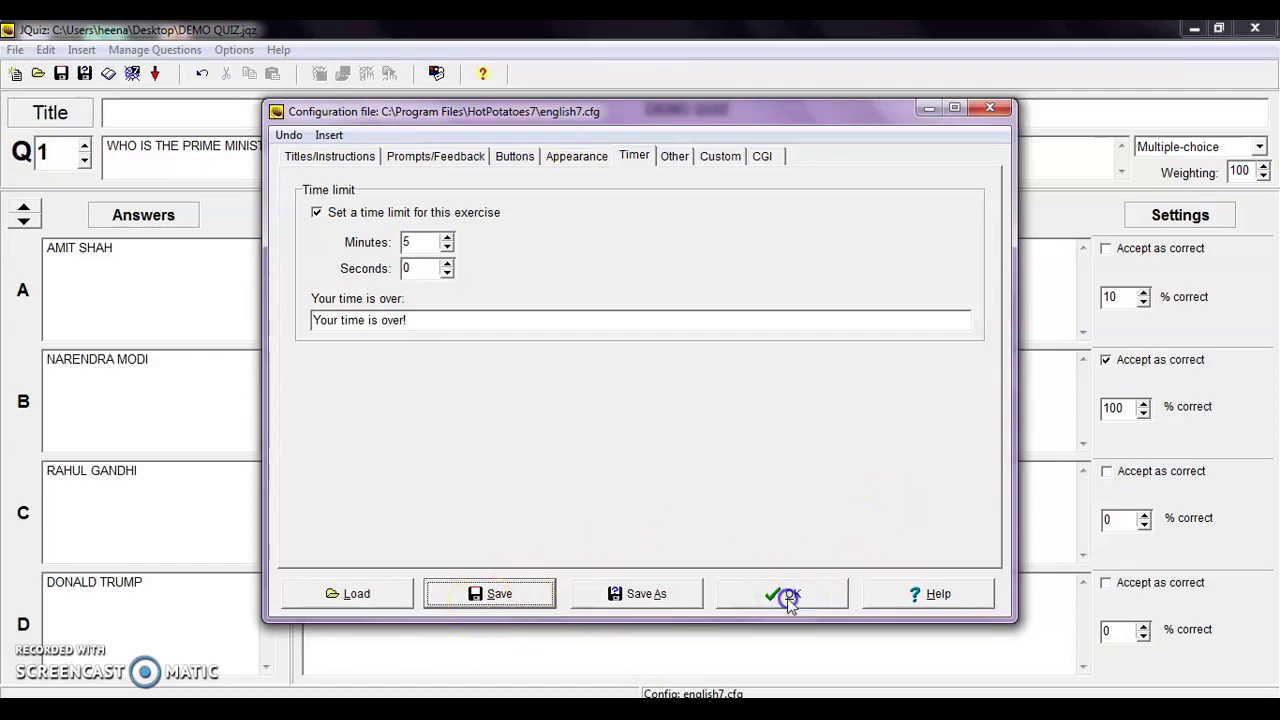
left_click(60, 75)
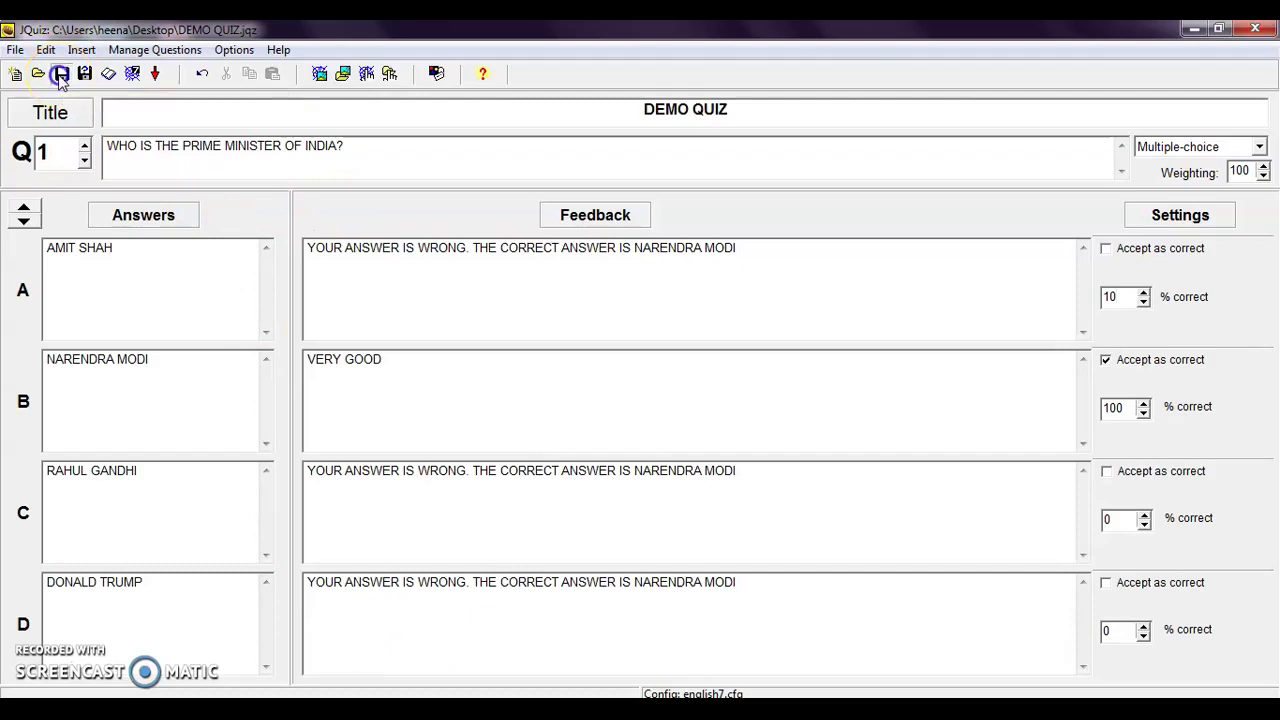
Step: Export the quiz as the HTML file "DEMO QUIZ2", keeping the space in the name, and view the exercise in the browser
left_click(131, 75)
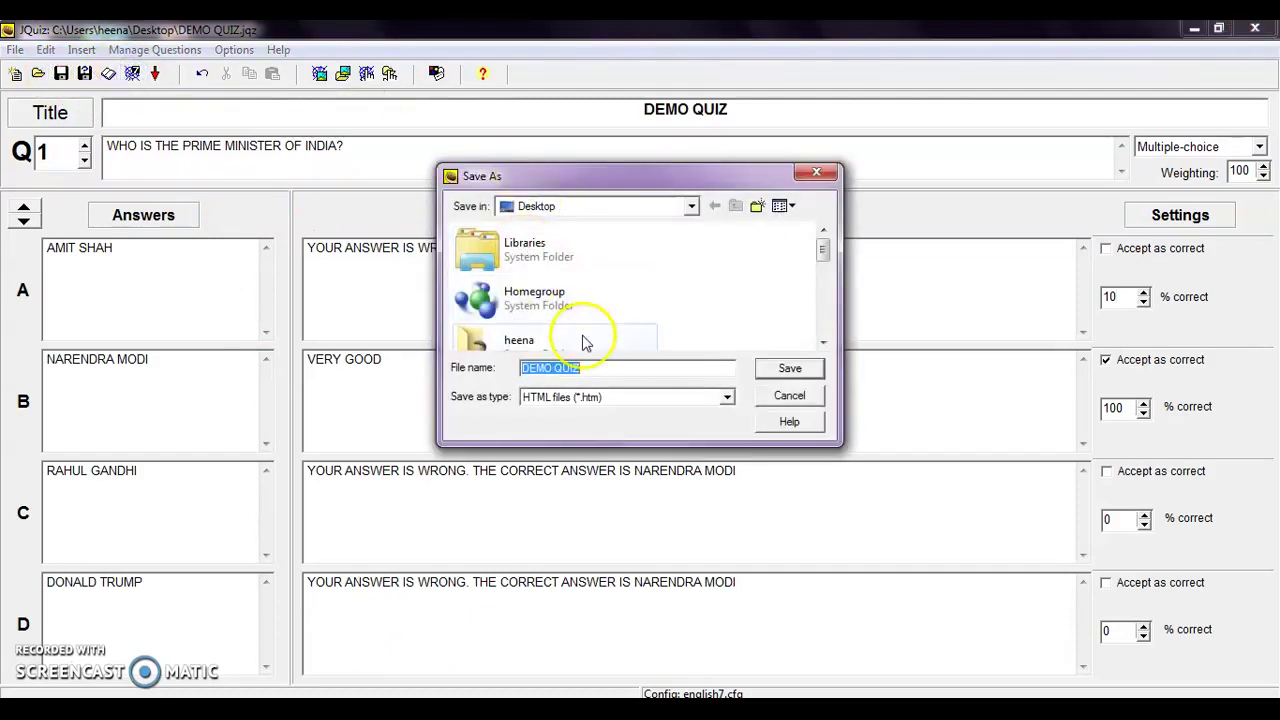
left_click(588, 367)
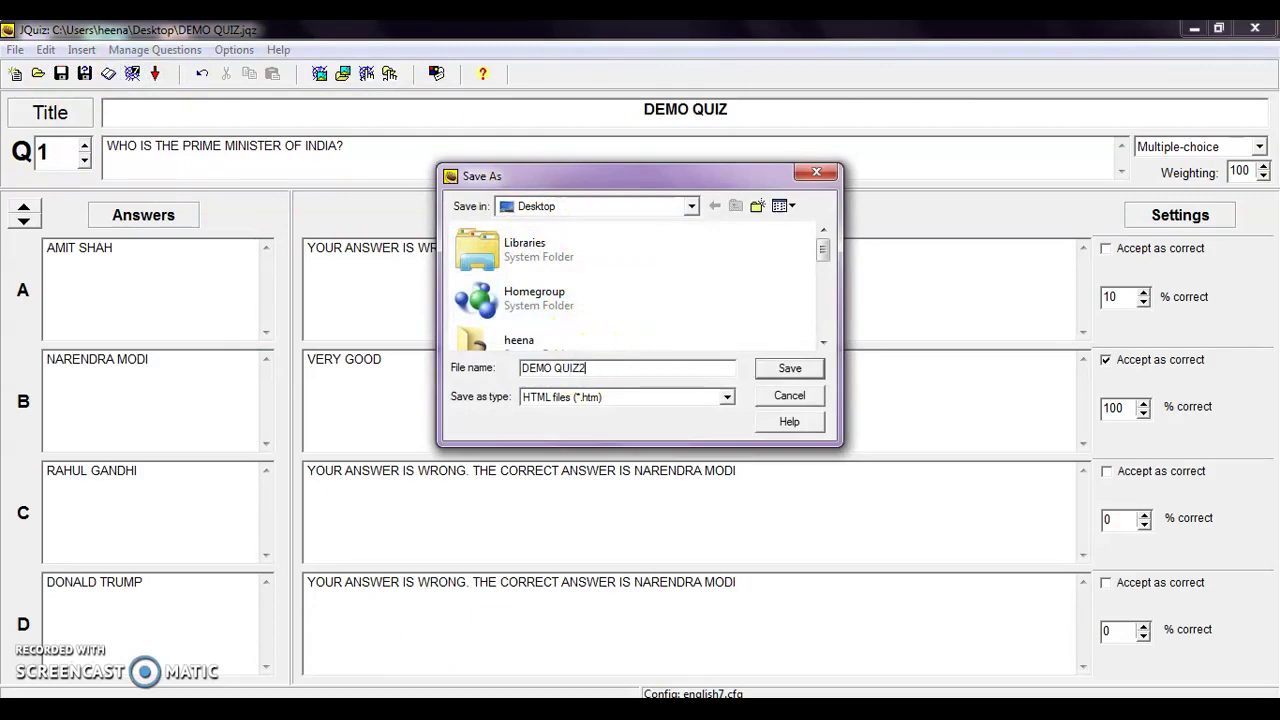
left_click(790, 368)
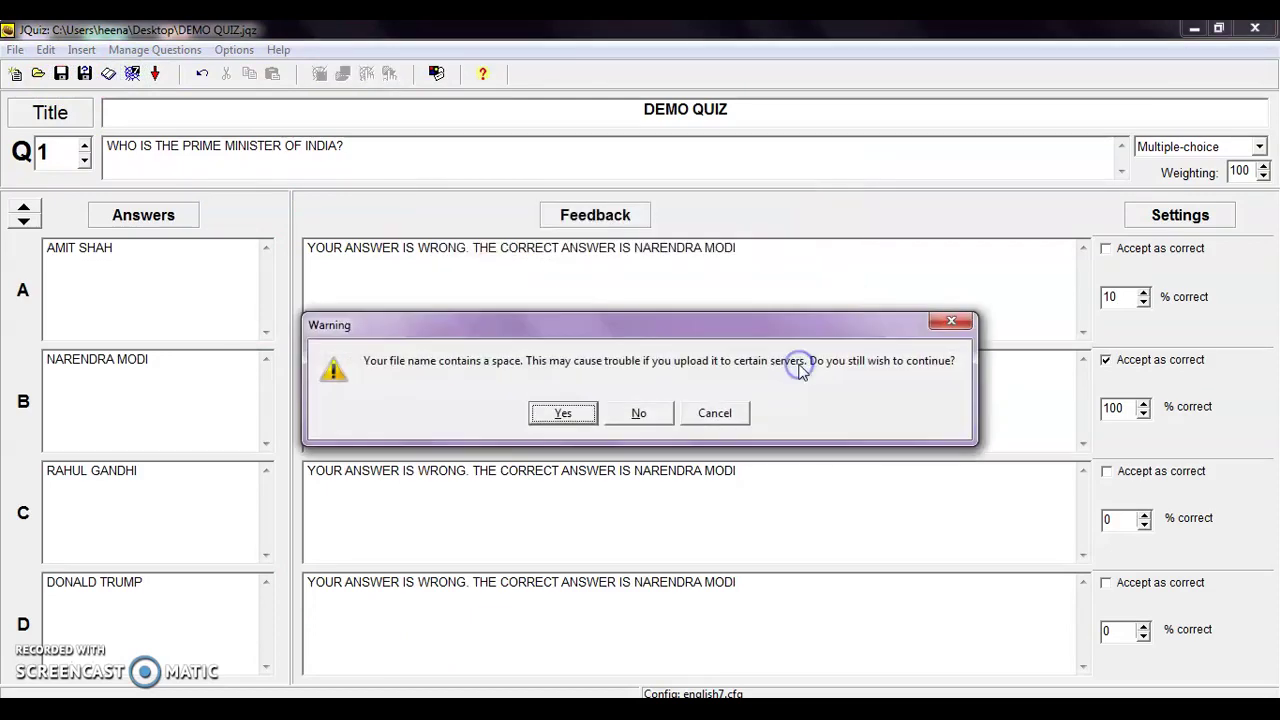
left_click(563, 413)
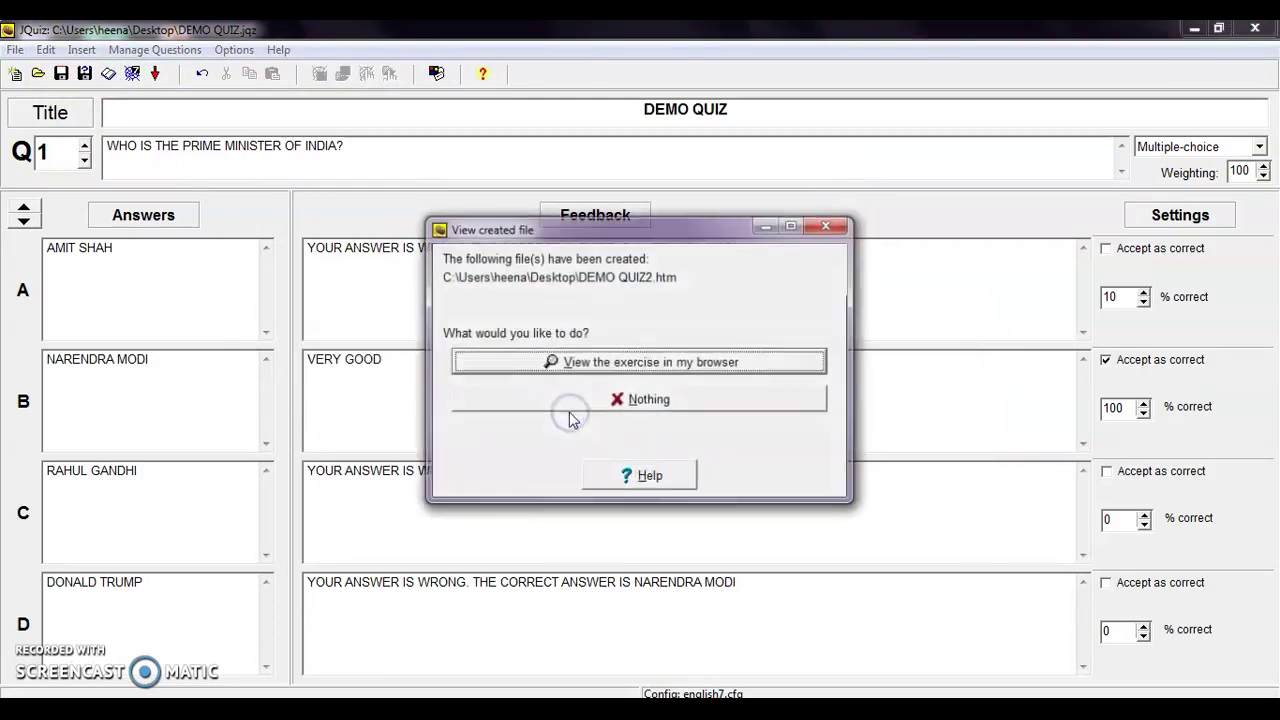
left_click(652, 366)
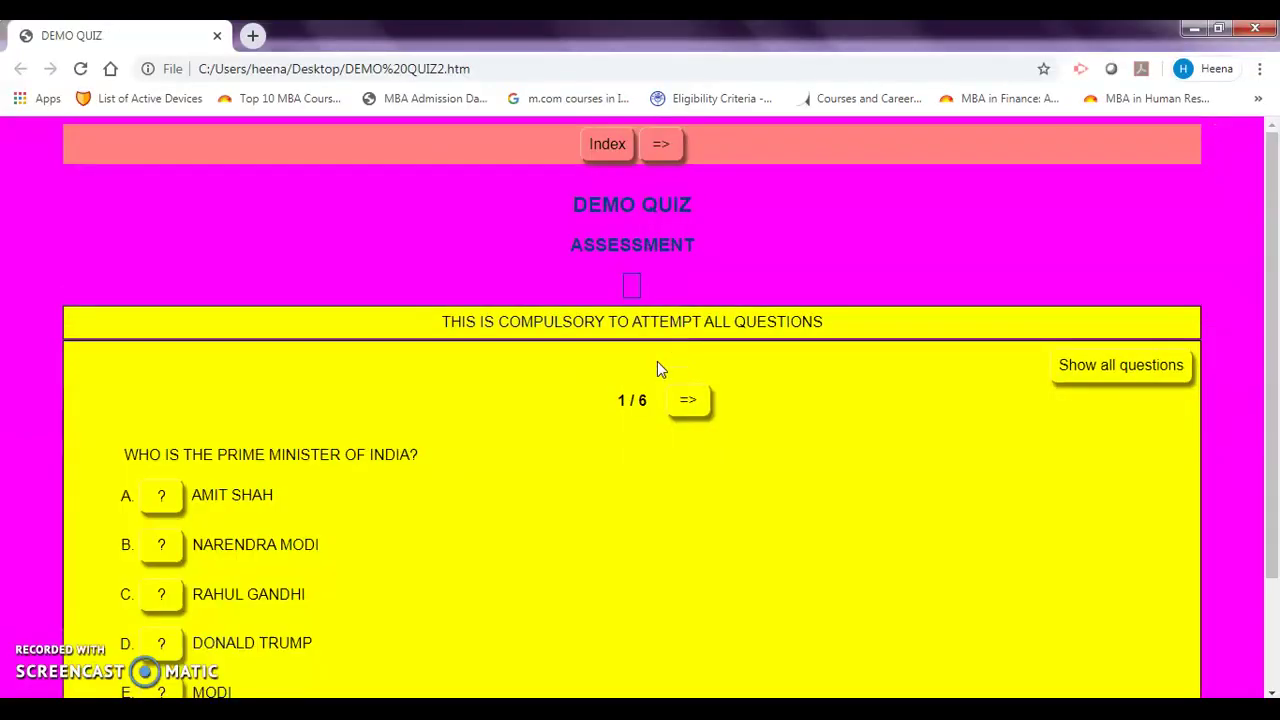
Step: Test question 1 of the exported quiz by choosing answer E, "MODI", and dismiss the feedback
left_click(857, 294)
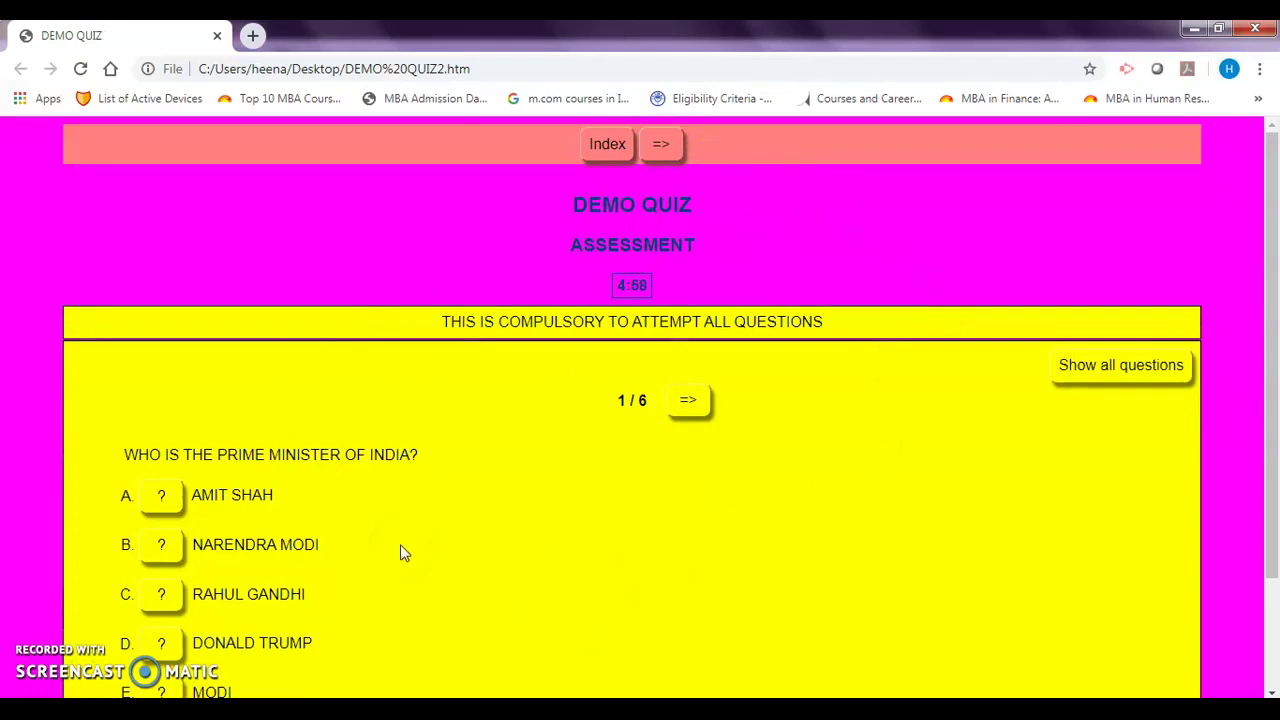
left_click(607, 226)
left_click(457, 217)
left_click(601, 314)
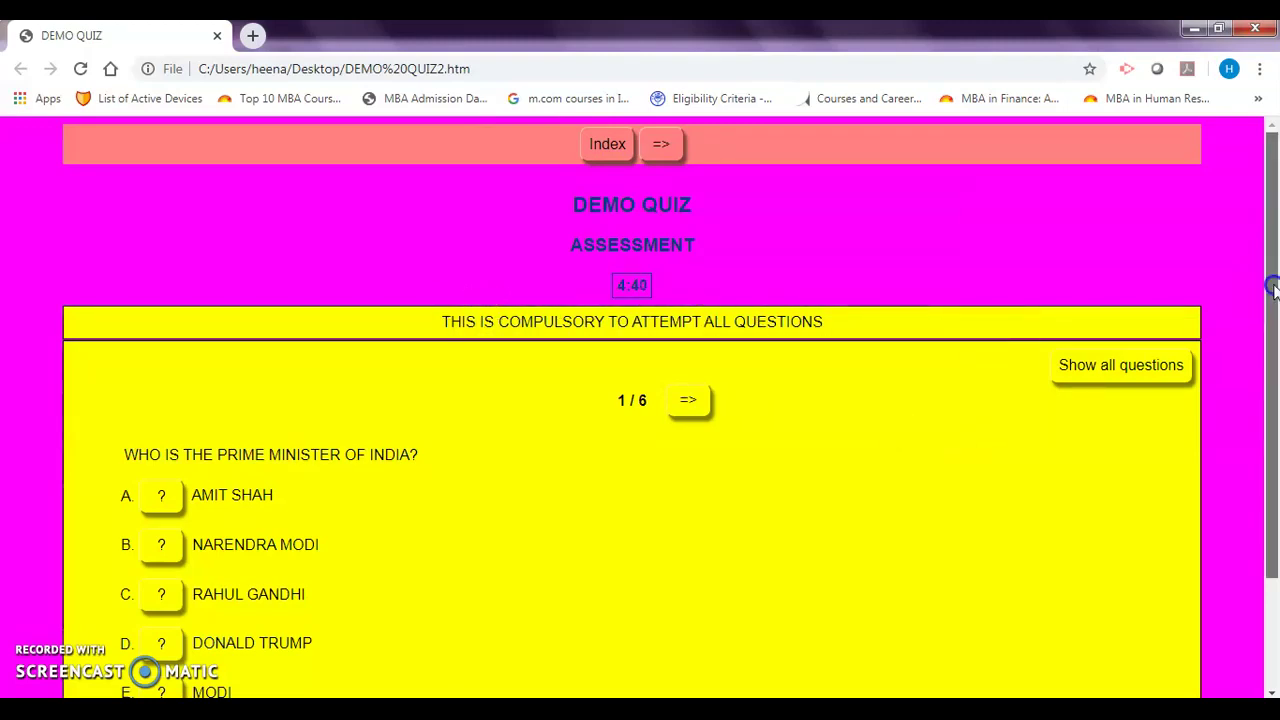
left_click_drag(1271, 286, 1252, 413)
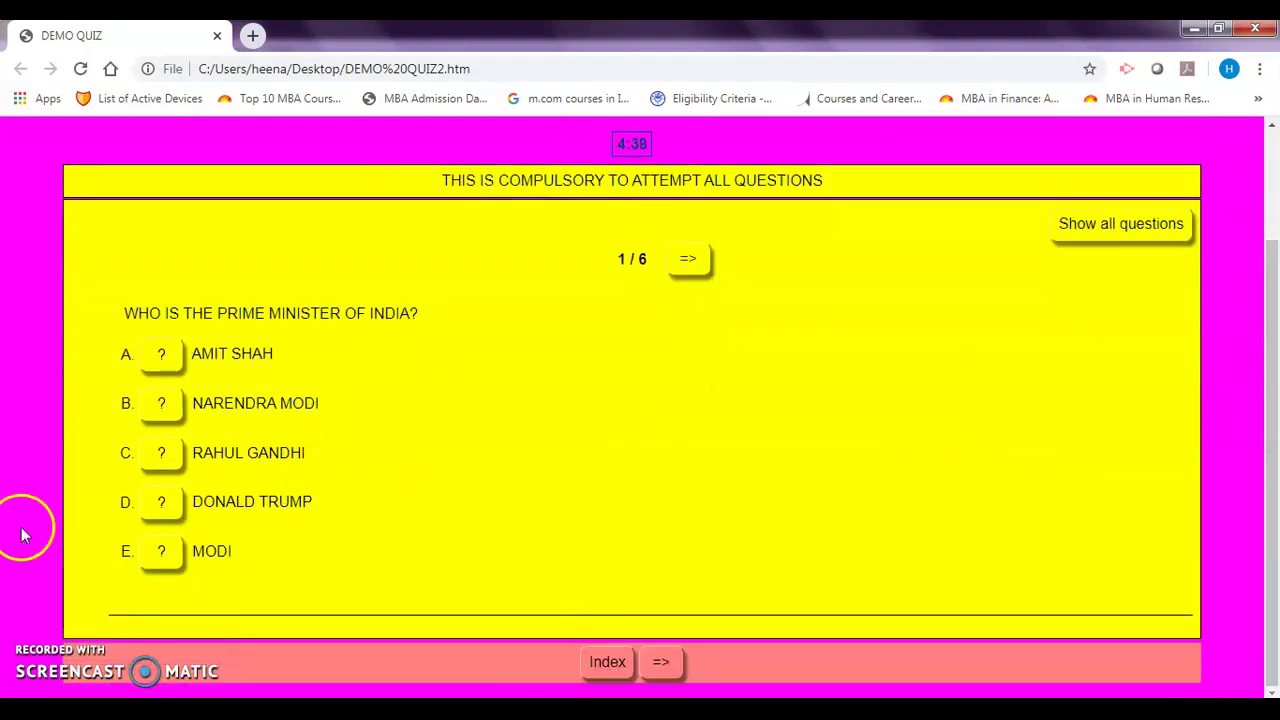
left_click(155, 560)
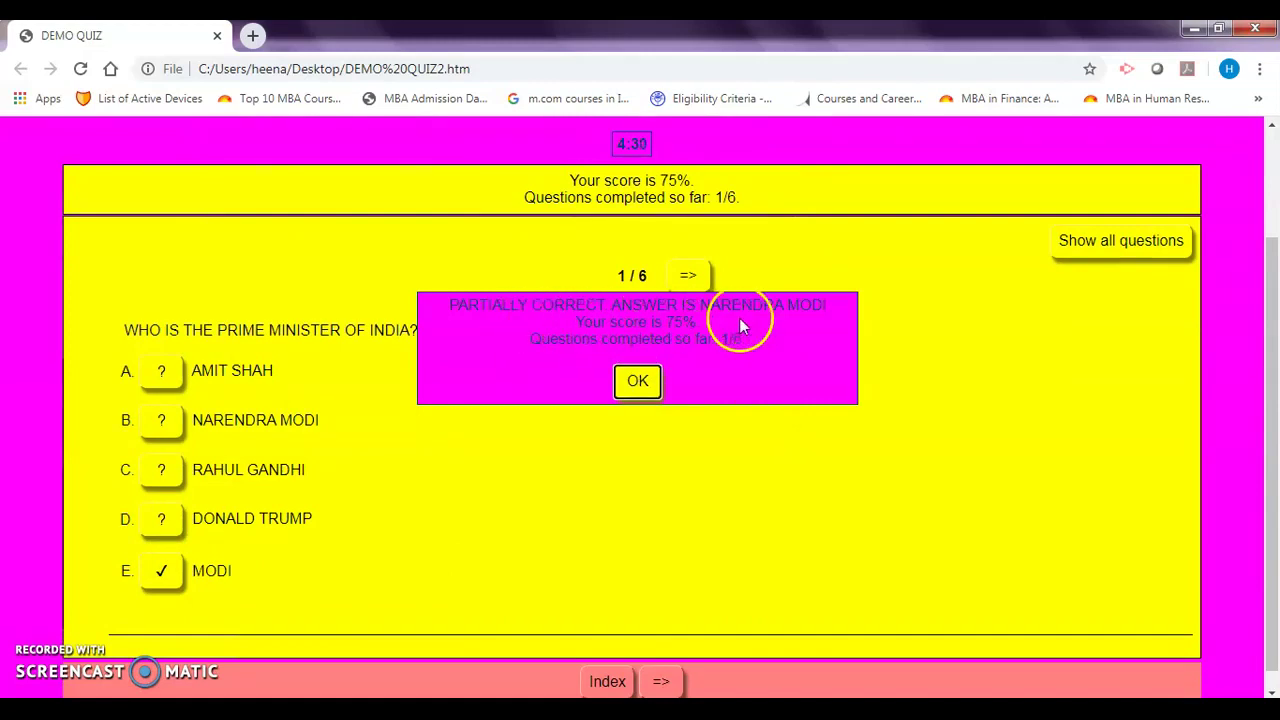
left_click(640, 382)
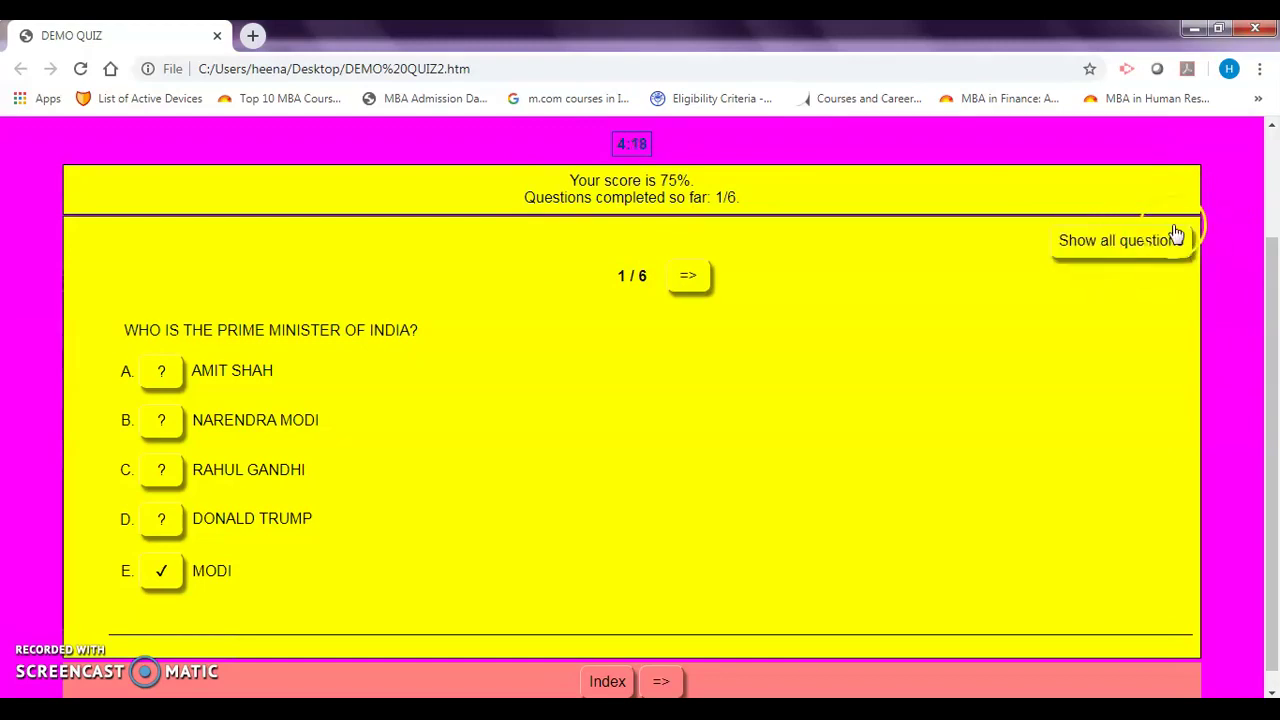
Step: Show all questions of the exported quiz on one page and look through them
left_click(1101, 259)
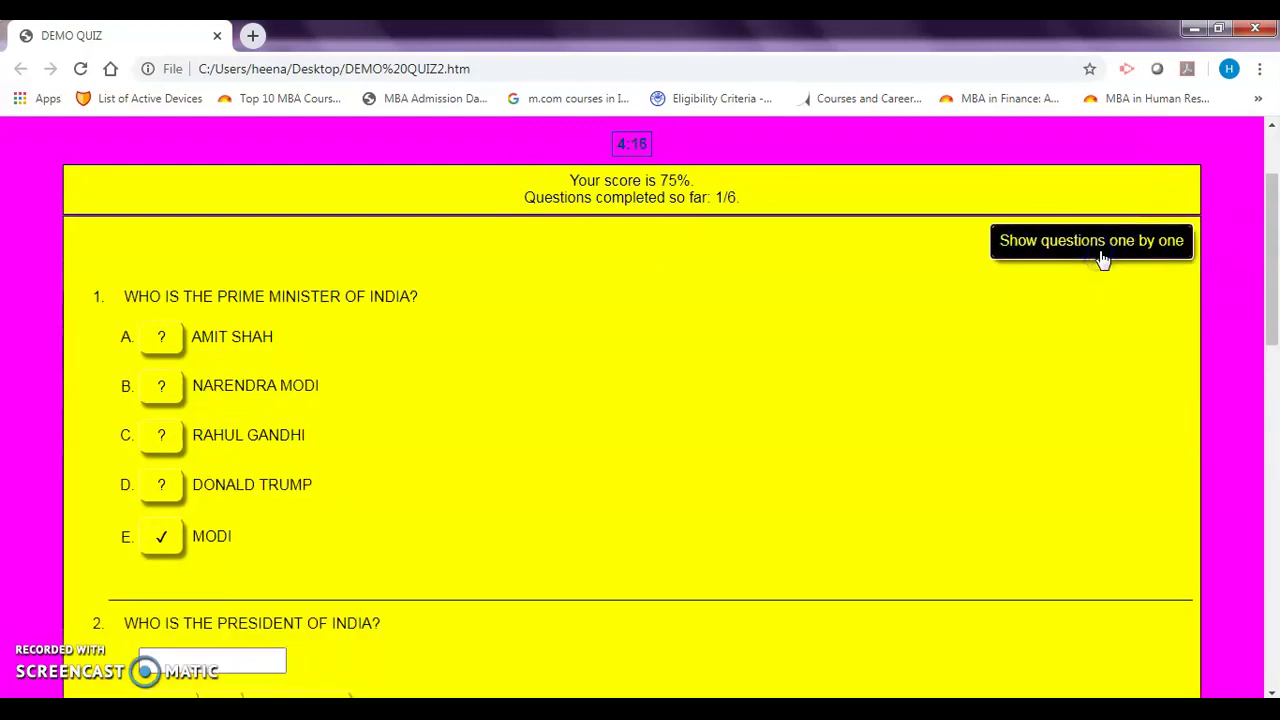
left_click_drag(1266, 278, 1262, 304)
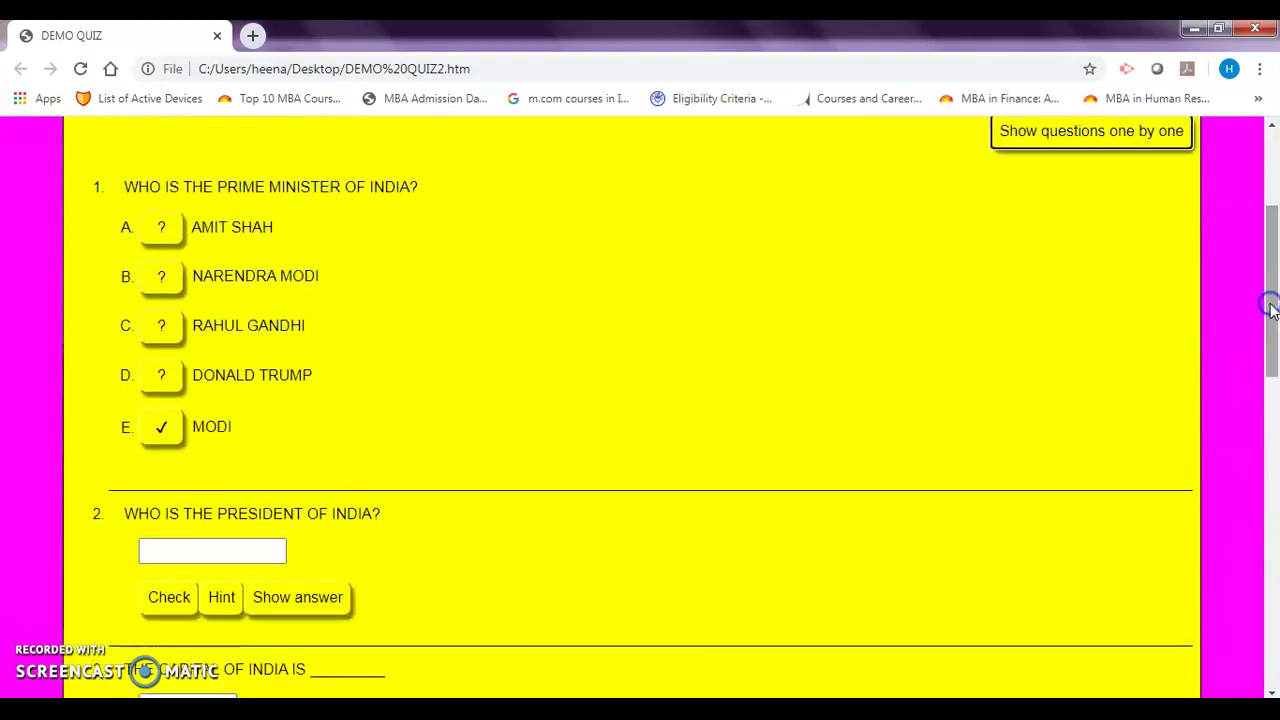